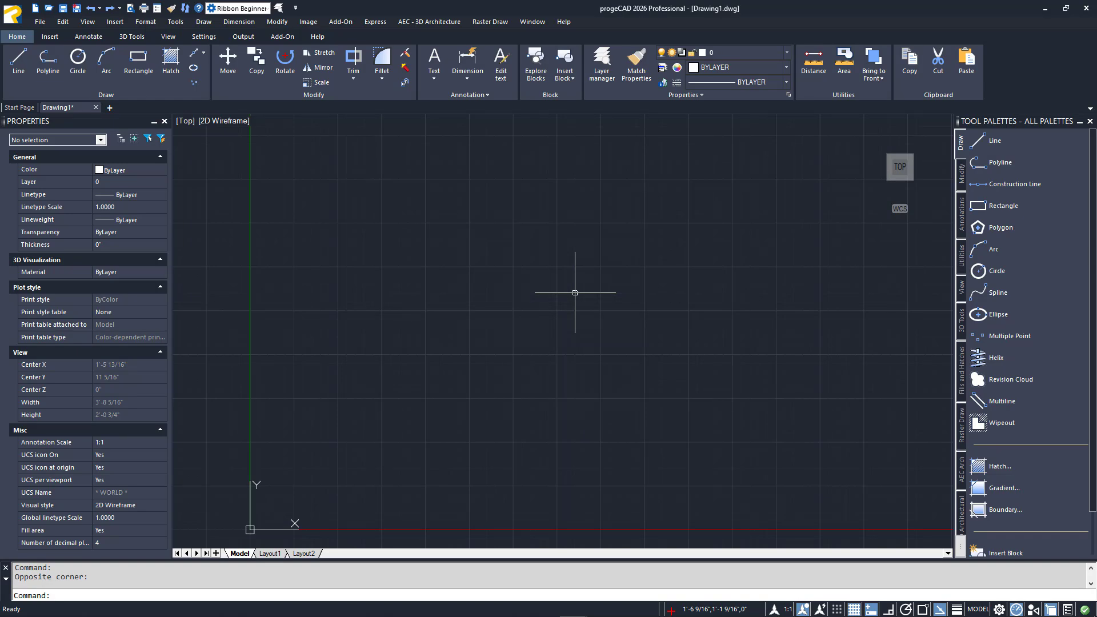
# - Review the angular and linear unit options in the drawing settings, trying the clockwise angle direction before restoring counter-clockwise
pyautogui.rightClick(498, 221)
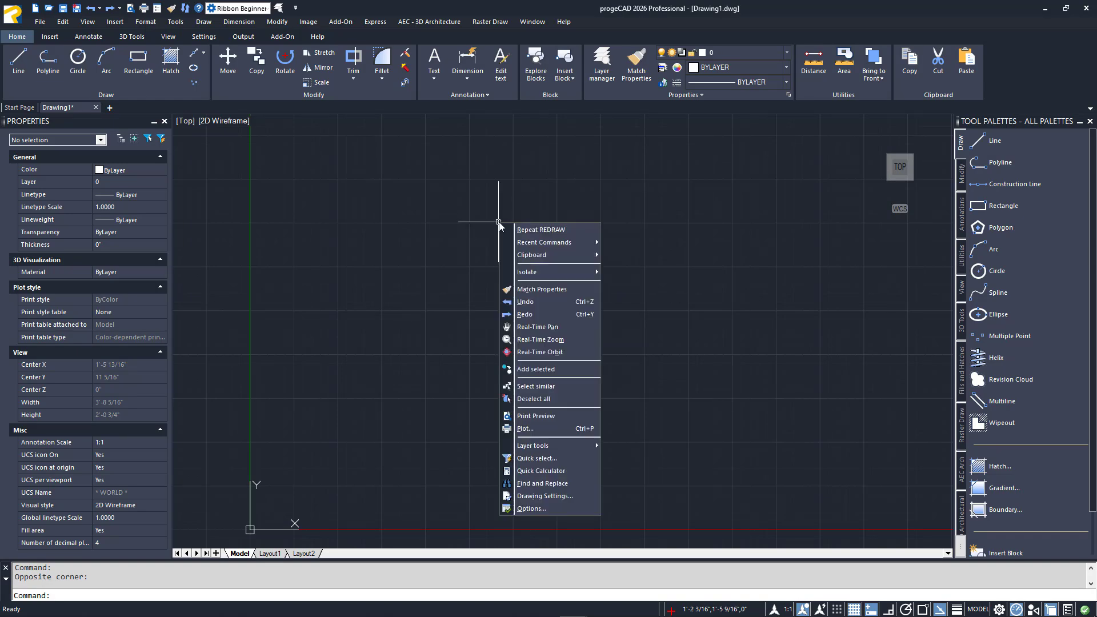
pyautogui.click(550, 493)
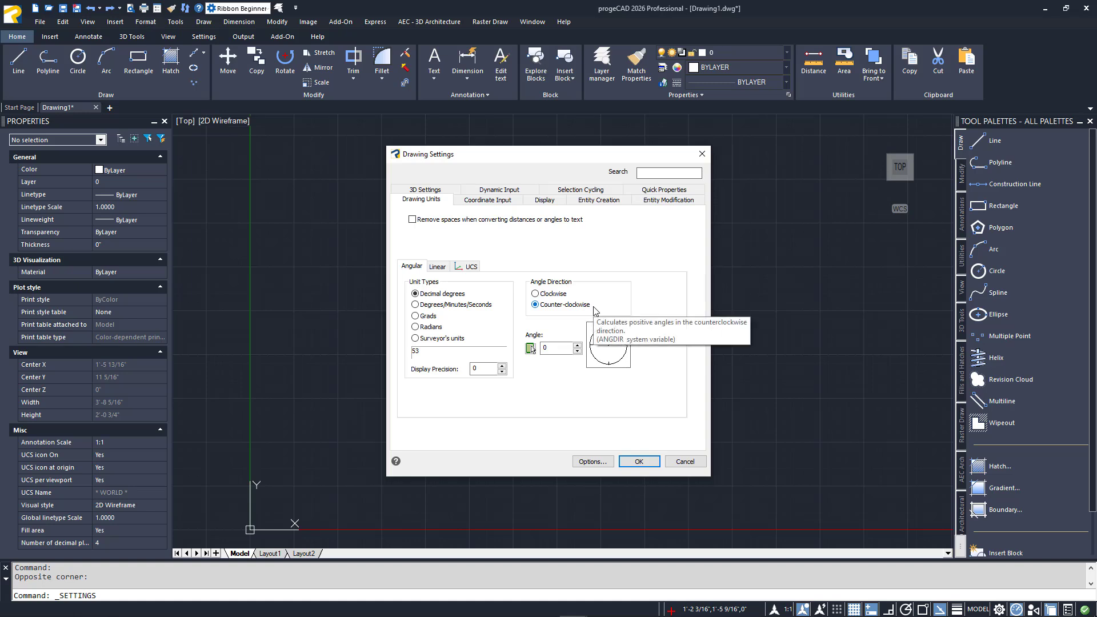
pyautogui.click(556, 296)
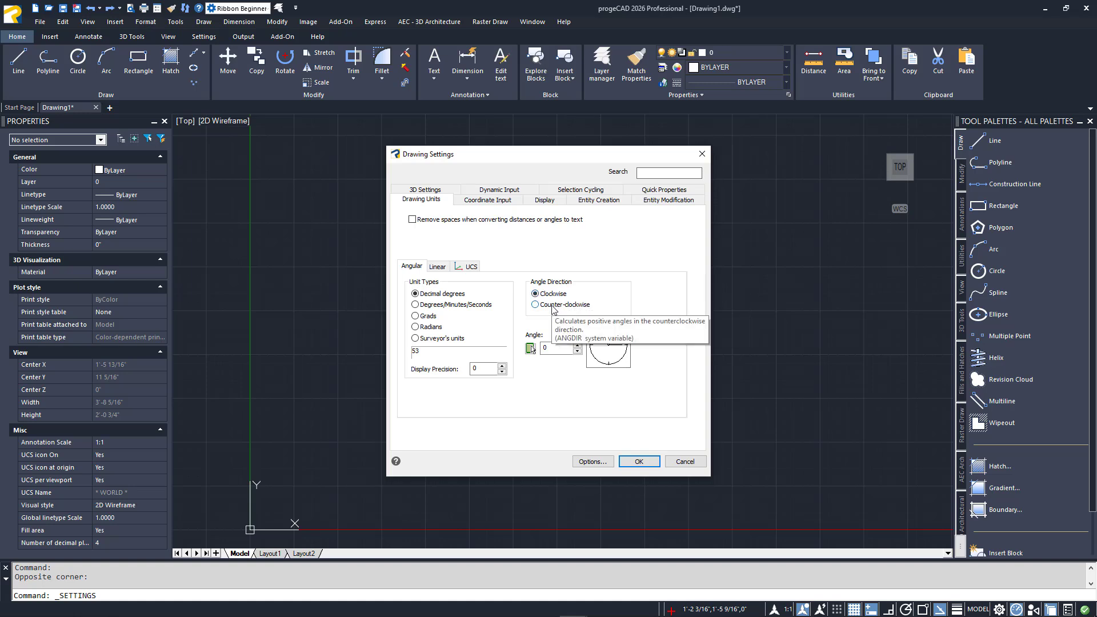
pyautogui.click(553, 305)
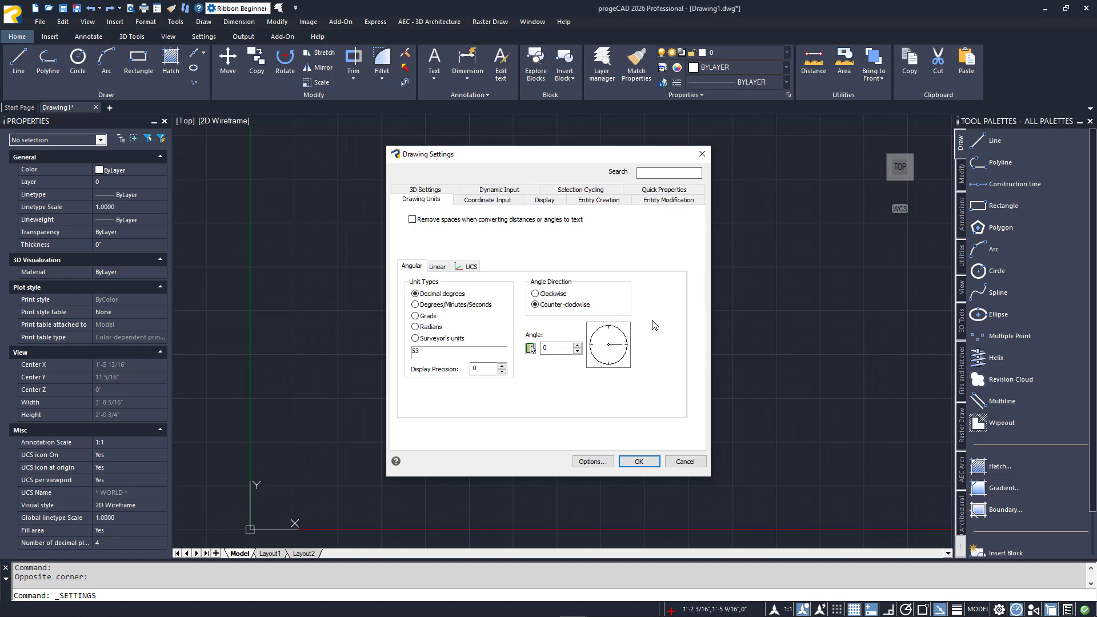
pyautogui.click(437, 267)
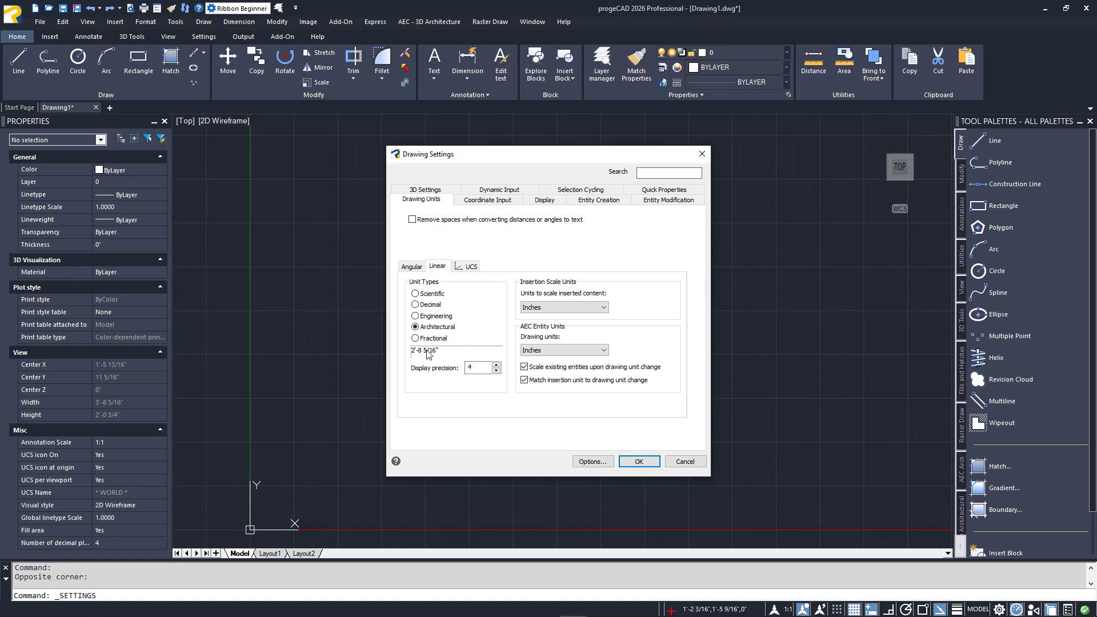
pyautogui.click(636, 462)
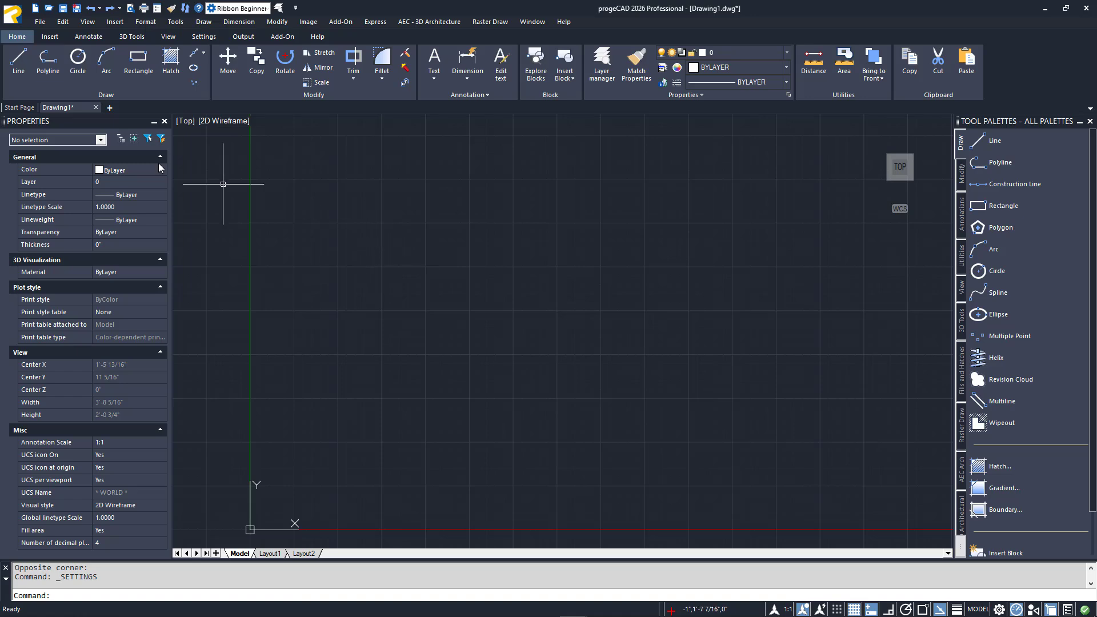
# - Open the recent AEC - Plan Project Sample drawing and examine the floor plan's staircase up close, ending with the whole plan in view
pyautogui.click(21, 108)
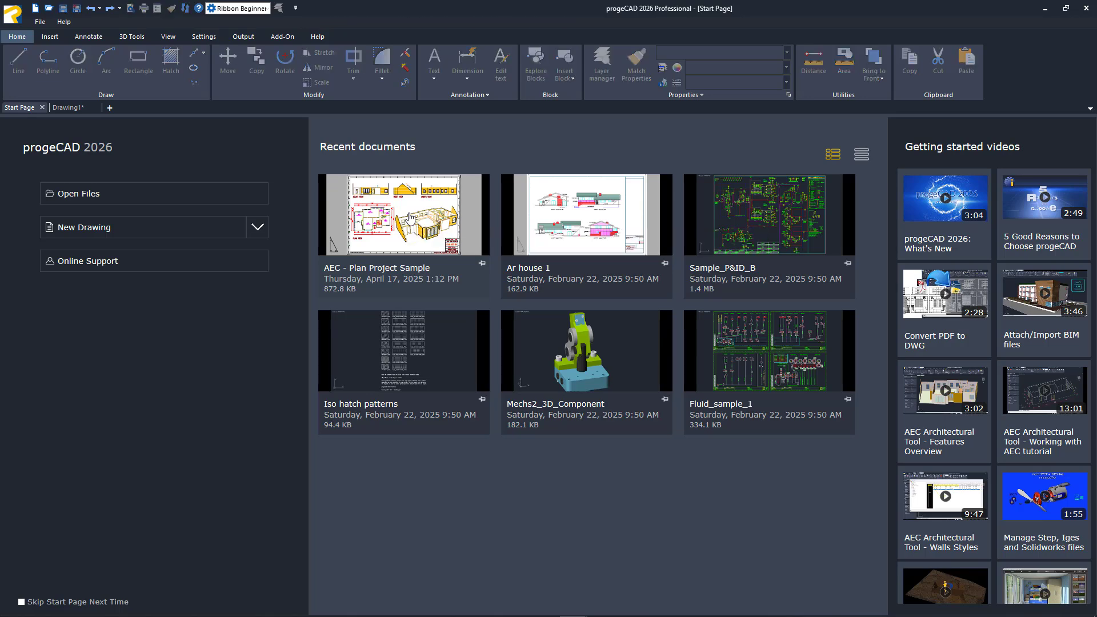
pyautogui.click(409, 218)
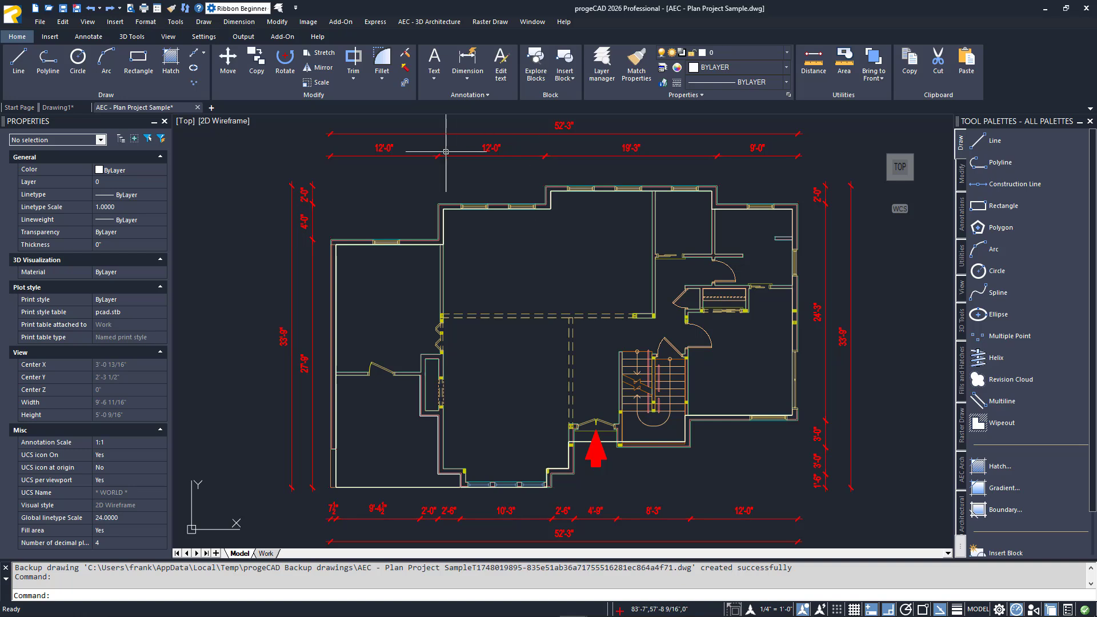
pyautogui.click(176, 38)
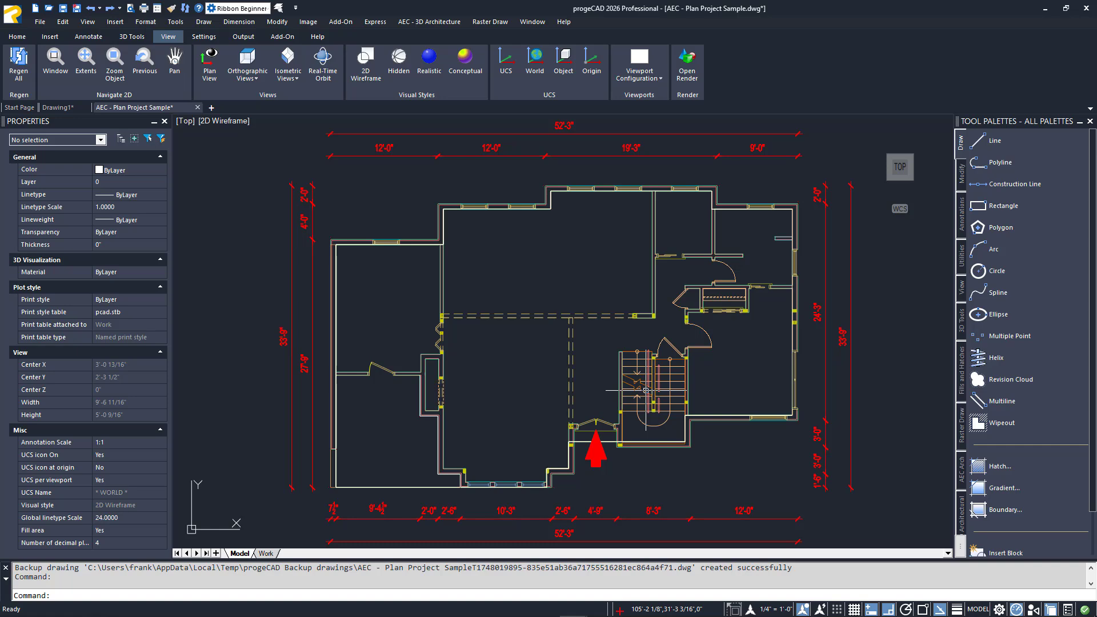
pyautogui.scroll(6, 646, 390)
pyautogui.moveTo(654, 392); pyautogui.dragTo(626, 338, button='middle')
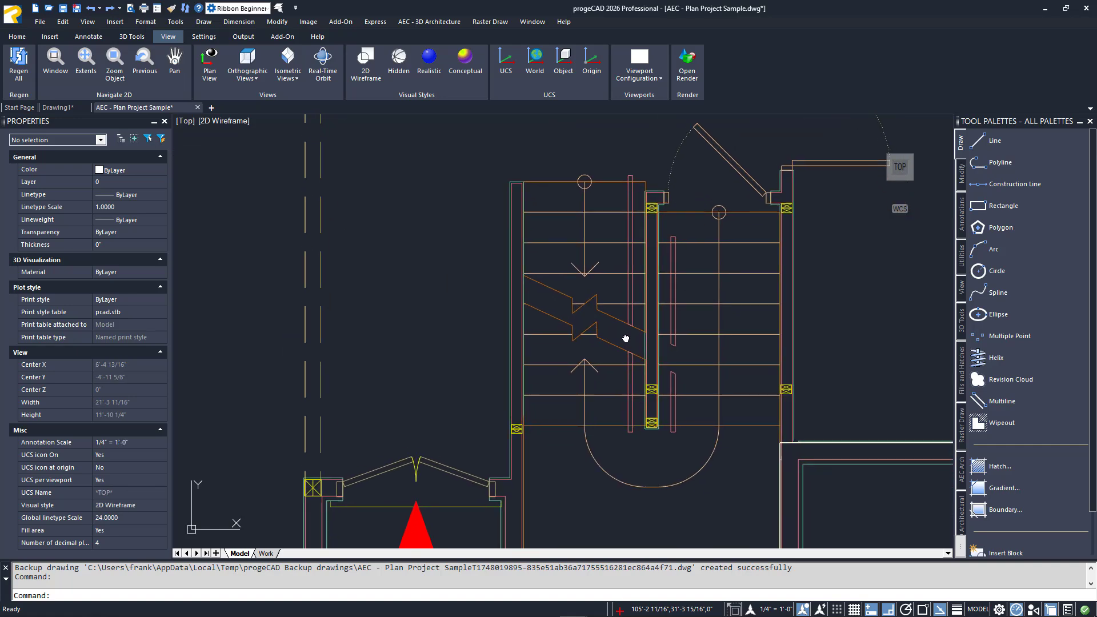
pyautogui.scroll(-6, 623, 331)
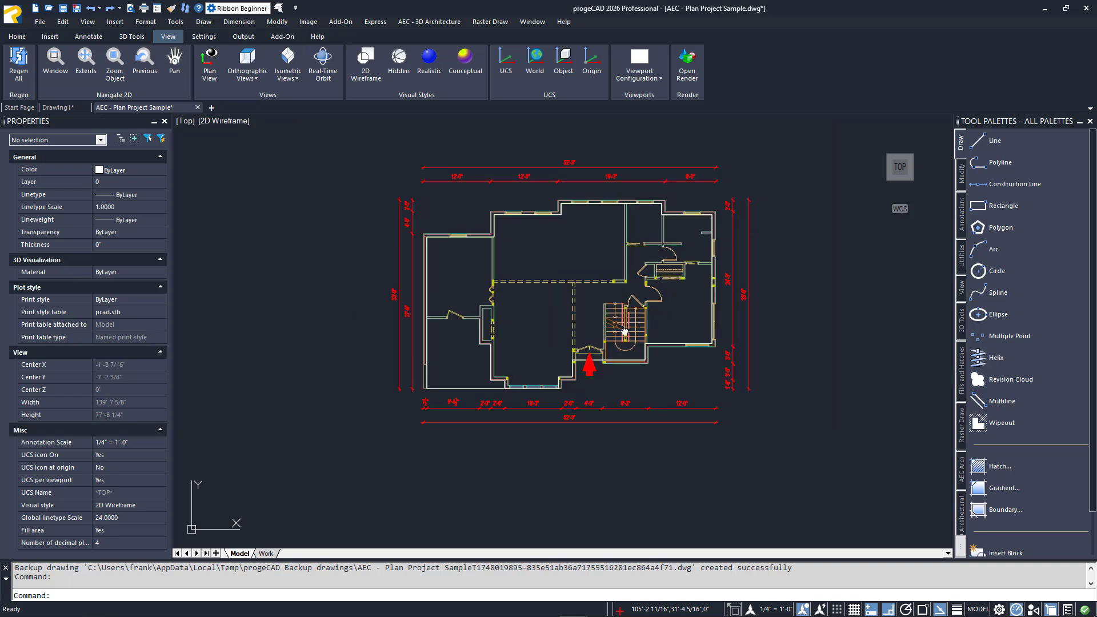
pyautogui.moveTo(620, 327); pyautogui.dragTo(614, 348, button='middle')
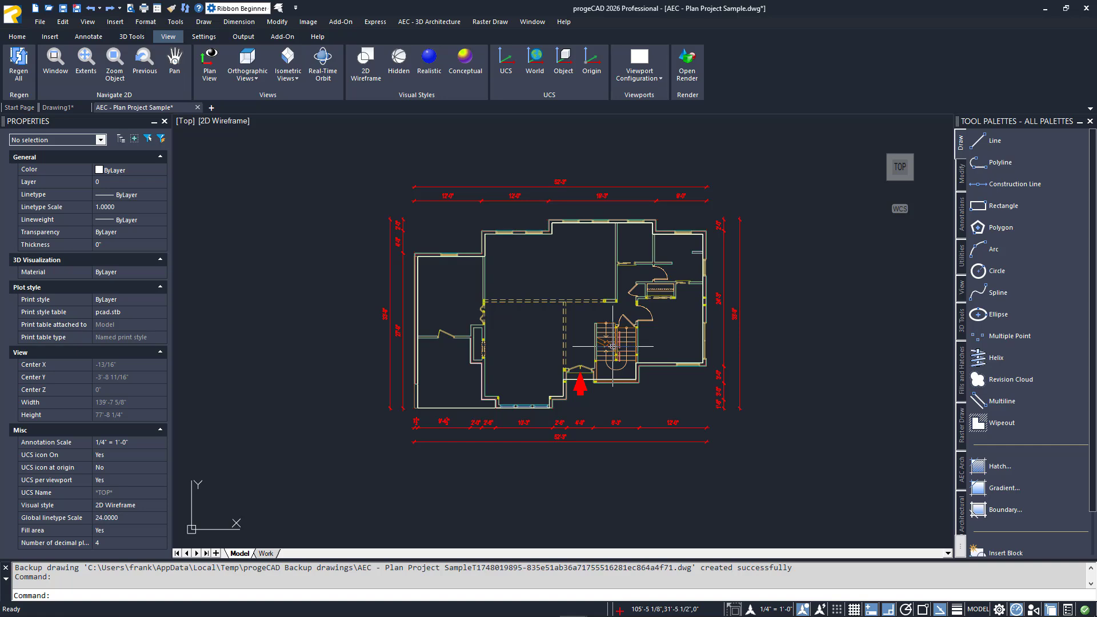
pyautogui.middleClick(612, 346)
pyautogui.middleClick(613, 346)
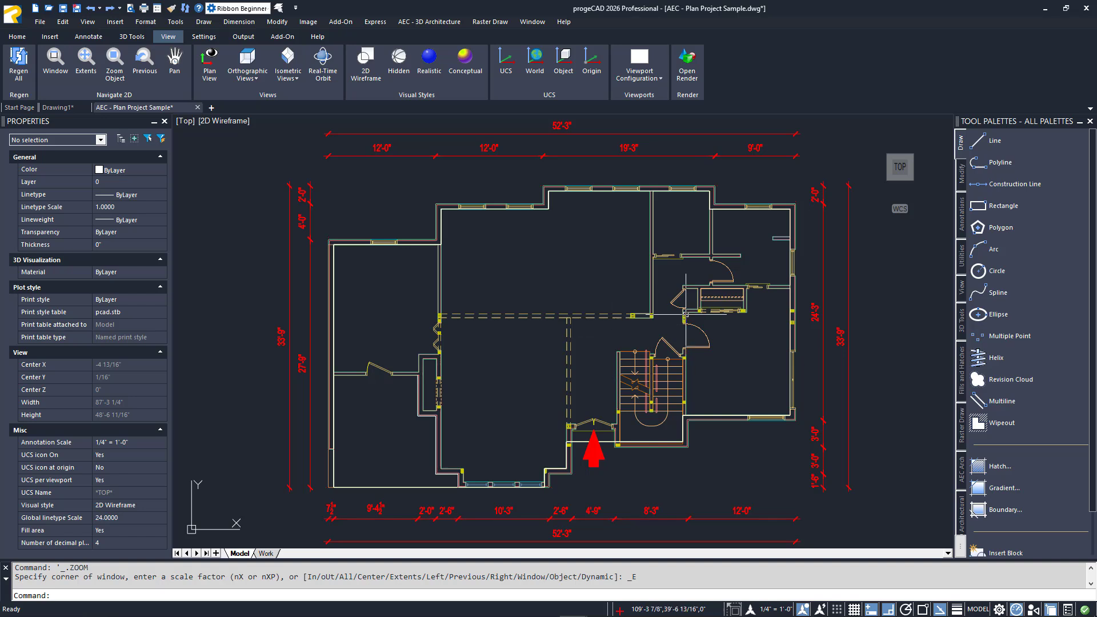
pyautogui.moveTo(887, 215)
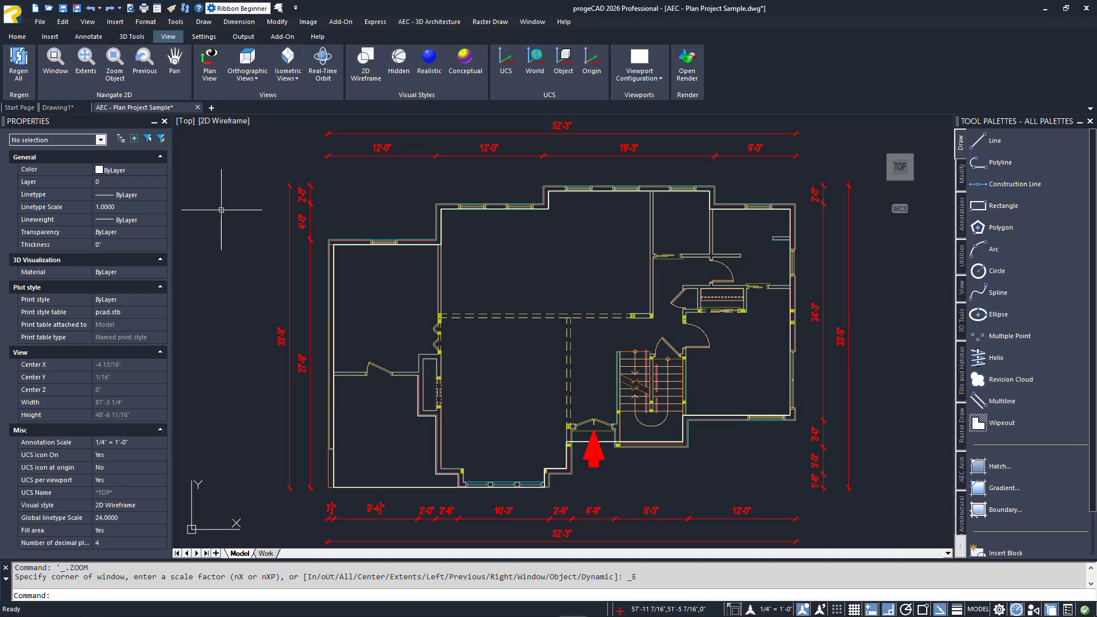
# - Switch to Drawing1 and draw a line from about 4", 3 7/8", rising rightward about 5 11/16" at about 24°
pyautogui.click(52, 109)
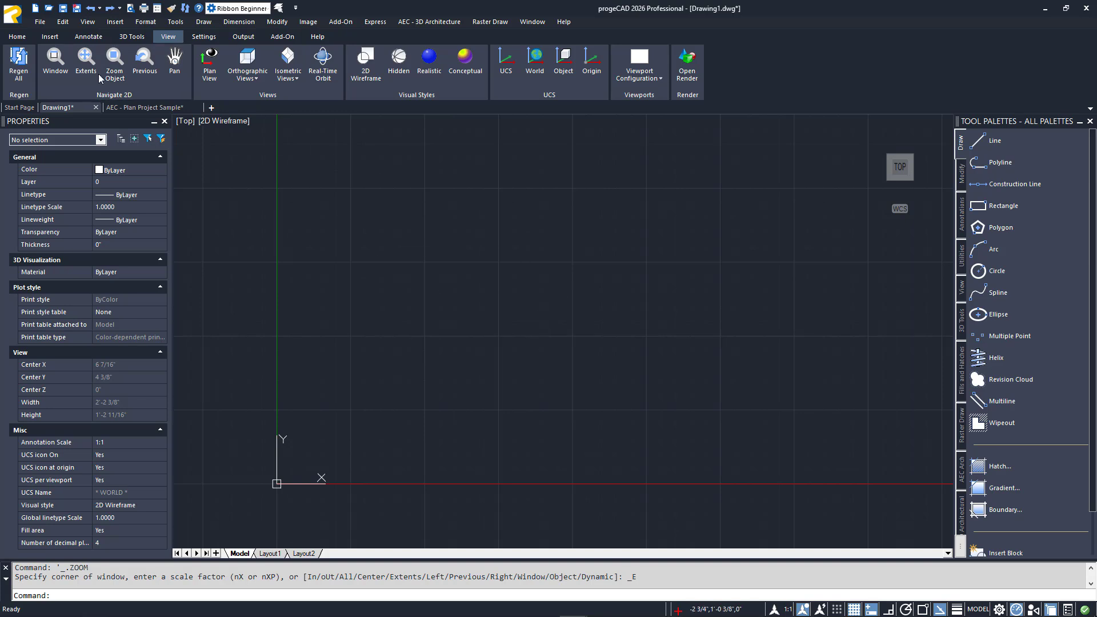
pyautogui.click(21, 37)
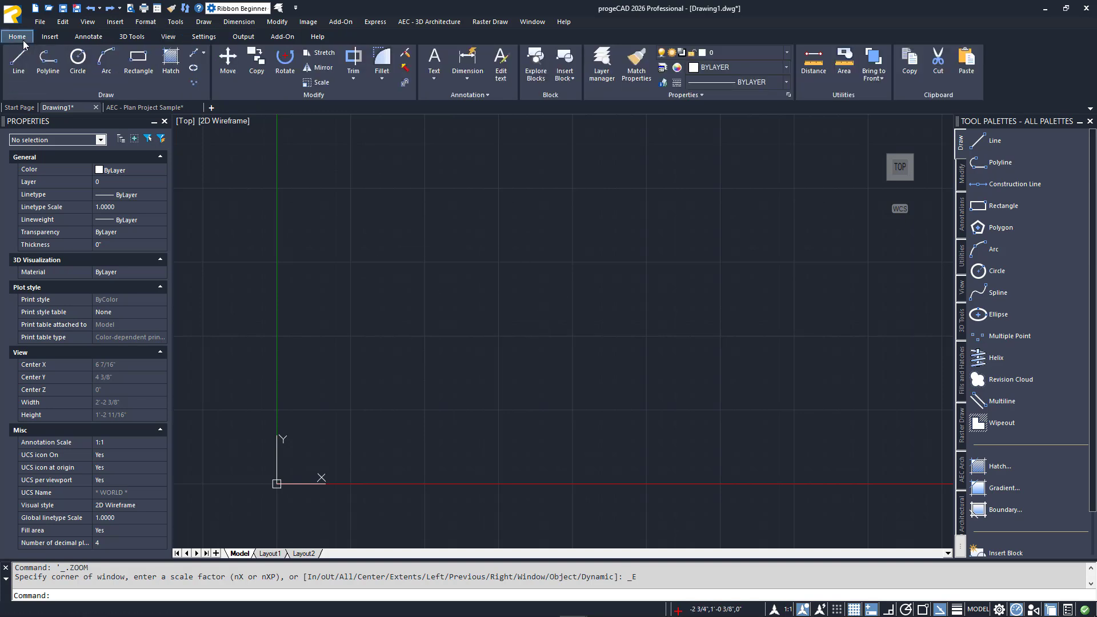
pyautogui.click(23, 61)
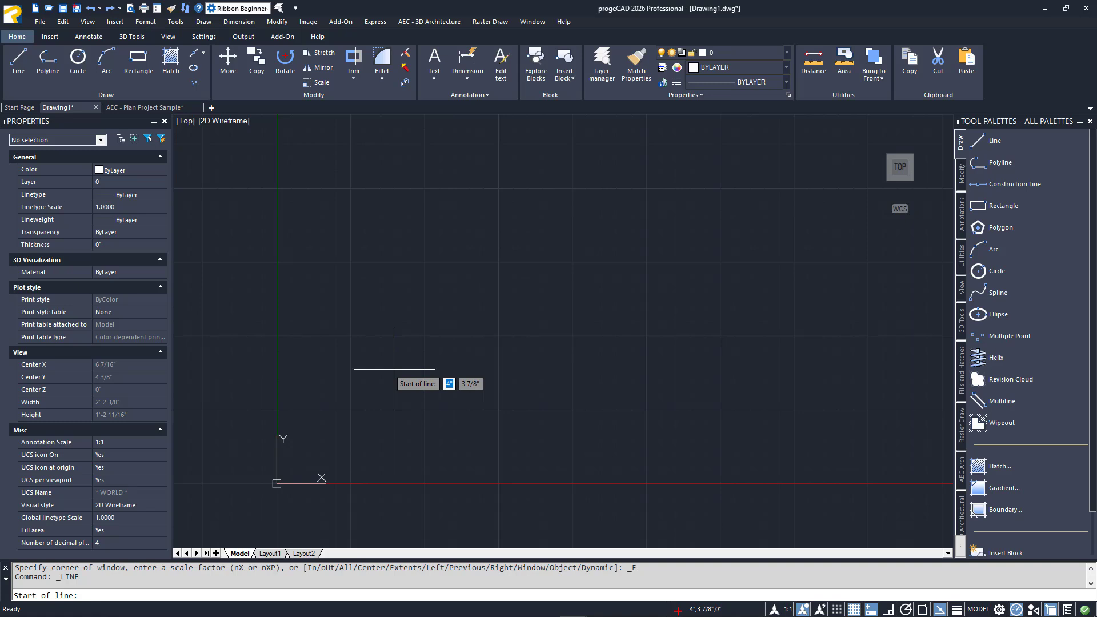
pyautogui.click(394, 369)
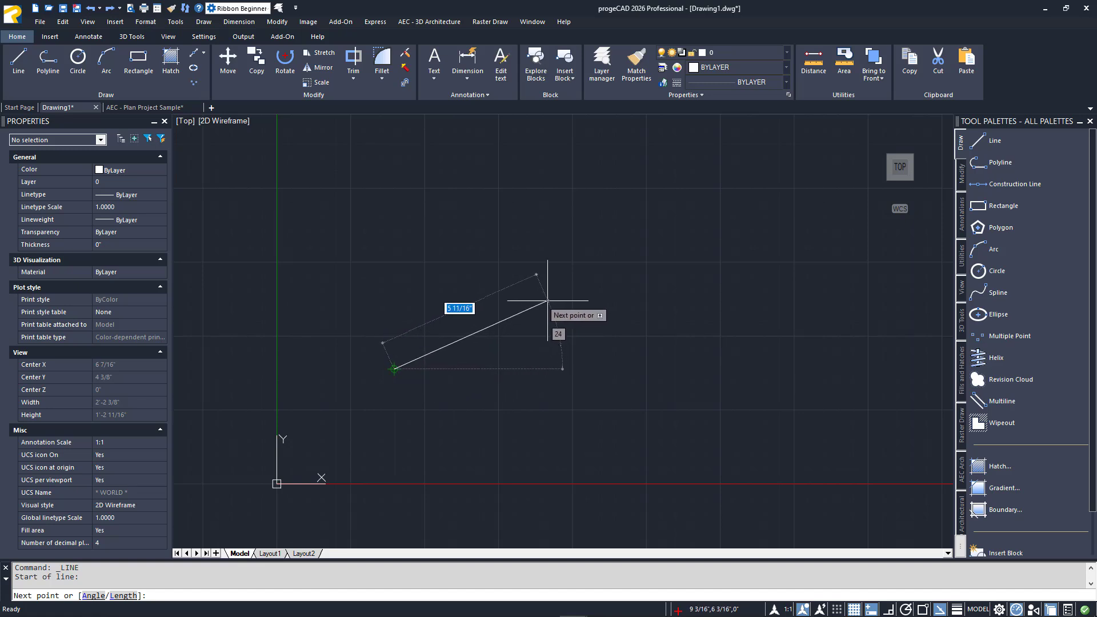
pyautogui.click(547, 300)
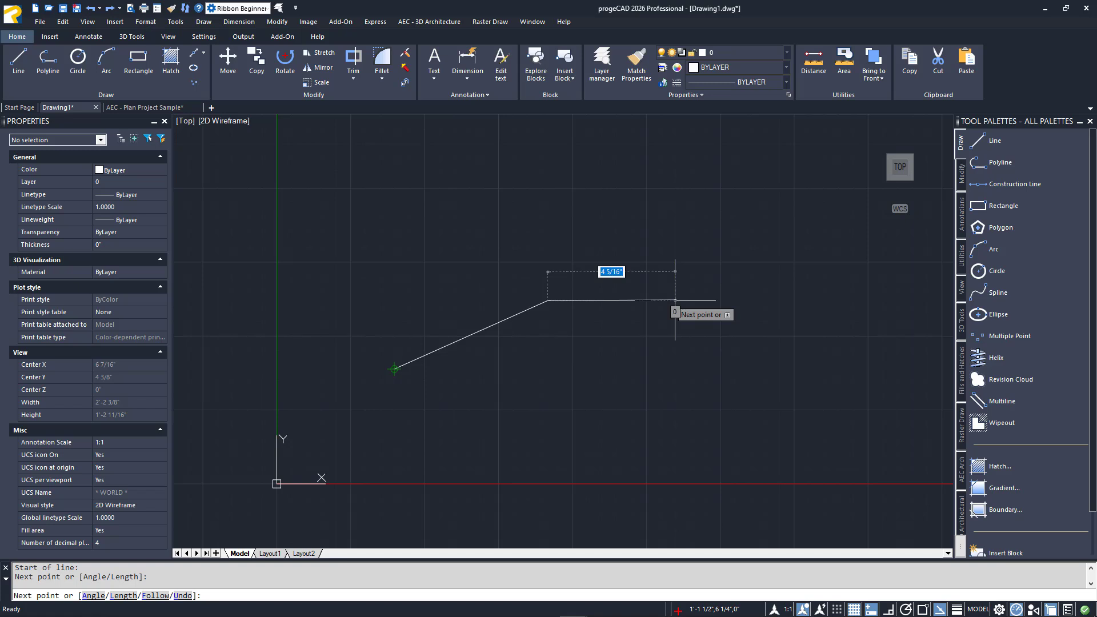
# - Continue the line chain with a nearly horizontal 6.5" segment to the right and a 4" segment rising at 45°
pyautogui.write('6.5')
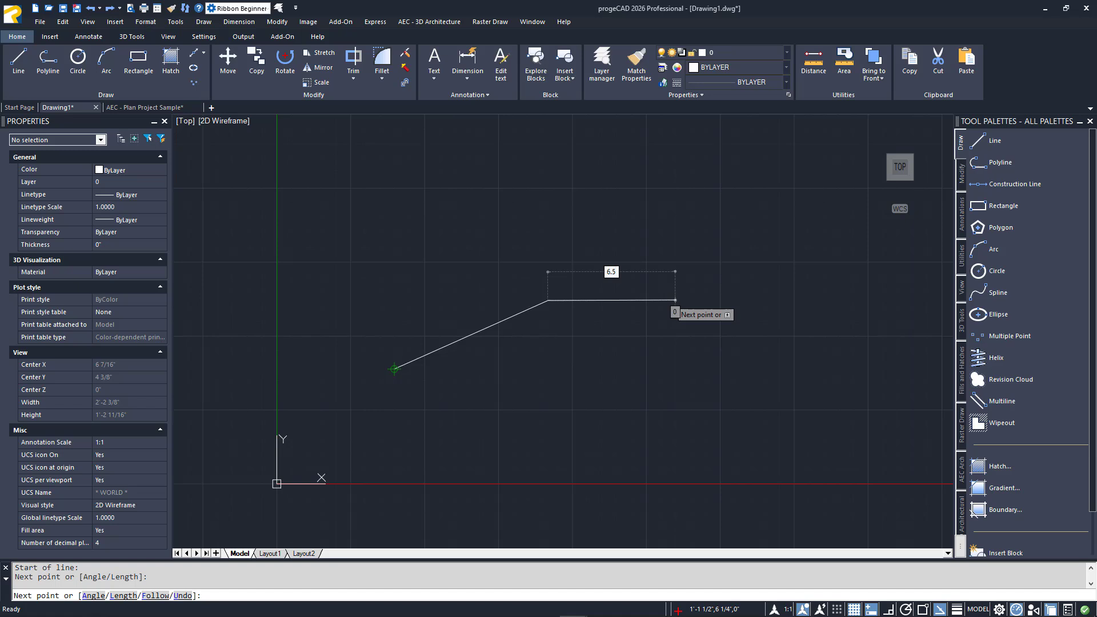
pyautogui.press('Return')
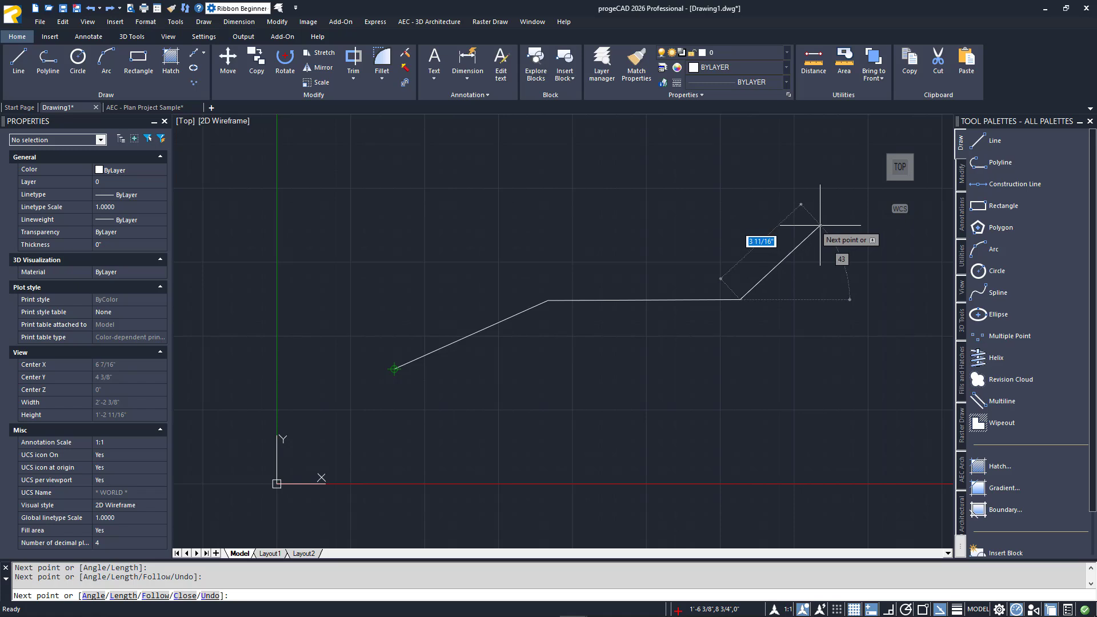
pyautogui.write('4')
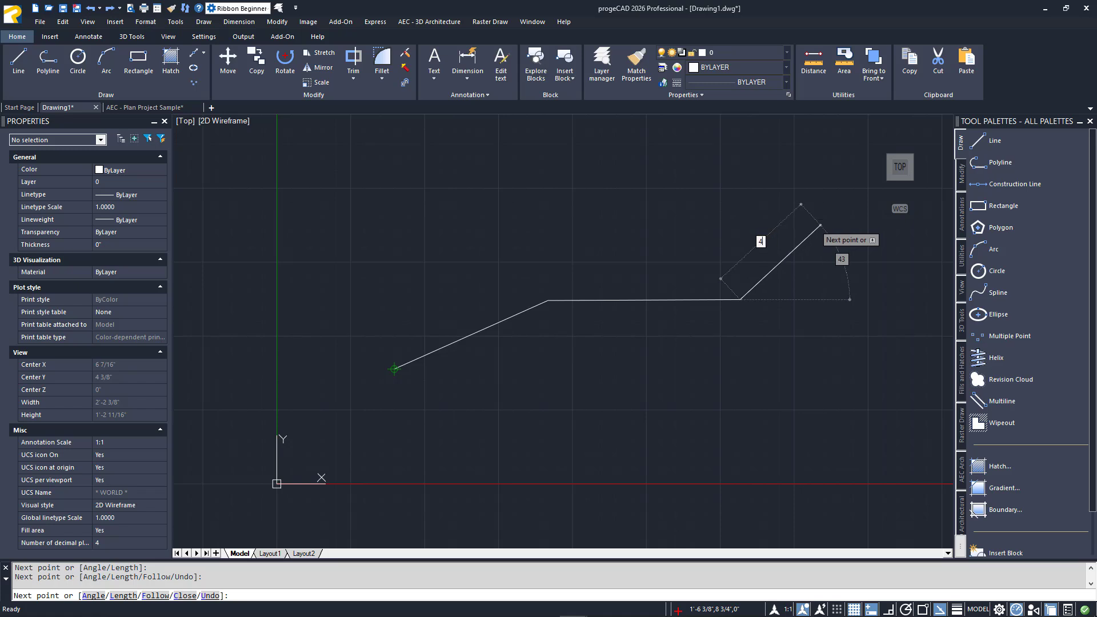
pyautogui.press('Tab')
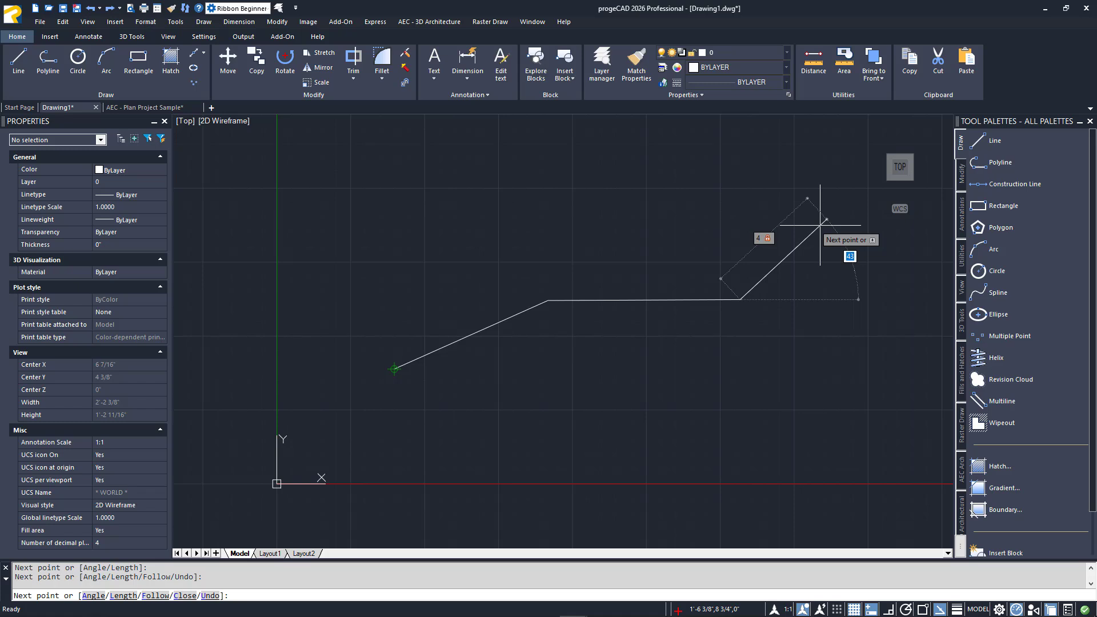
pyautogui.write('45')
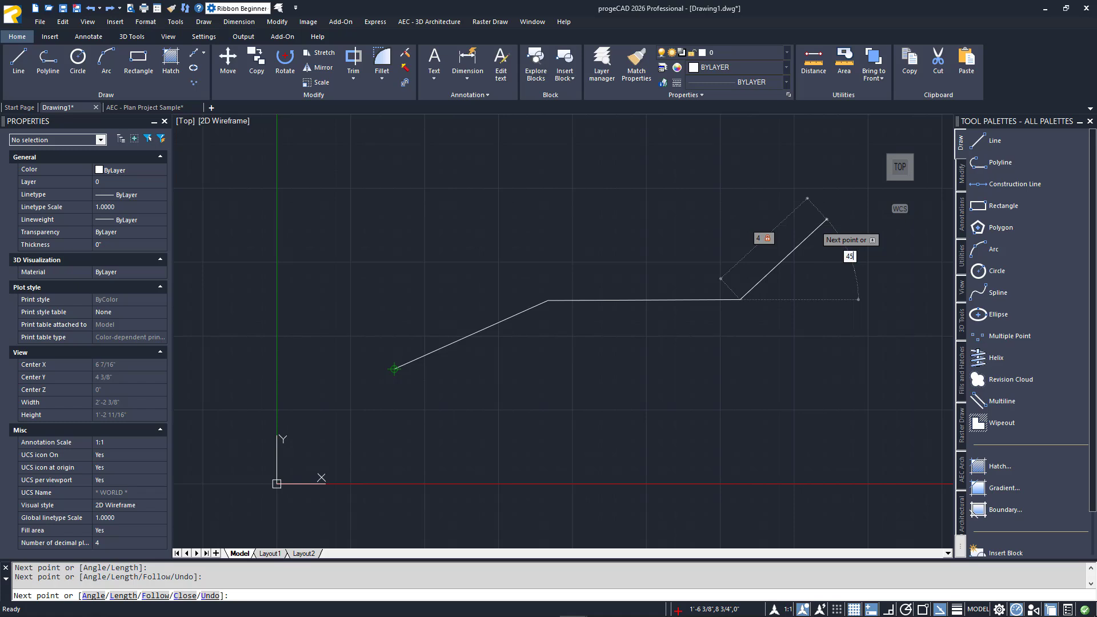
pyautogui.press('Return')
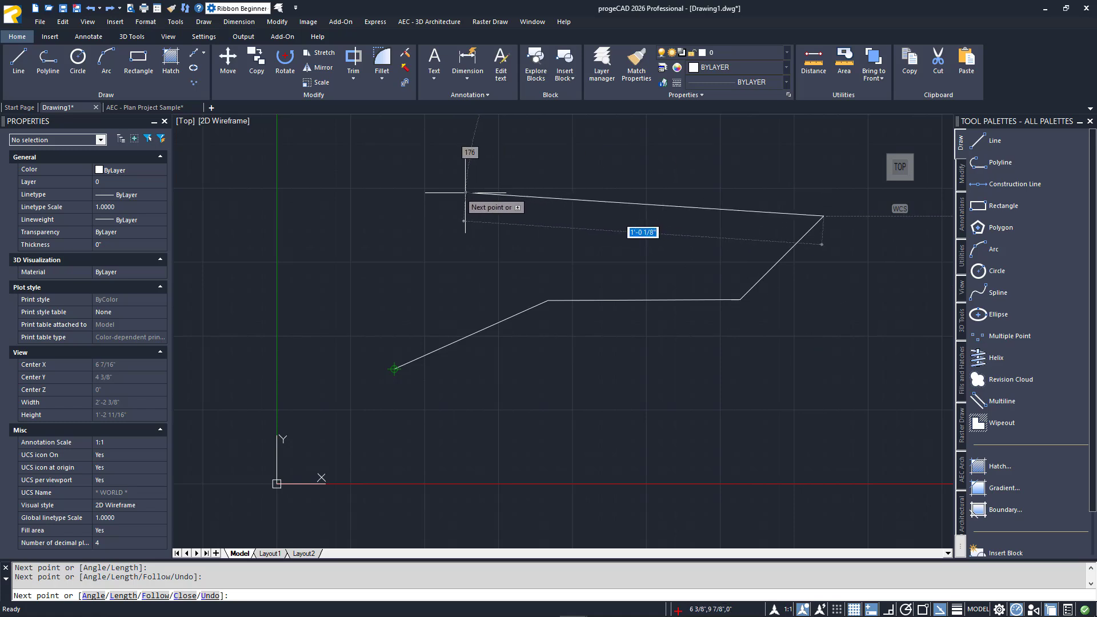
# - Add a 1'-2" segment running back leftward at about 176° and close the outline to its starting point
pyautogui.write("1'-2")
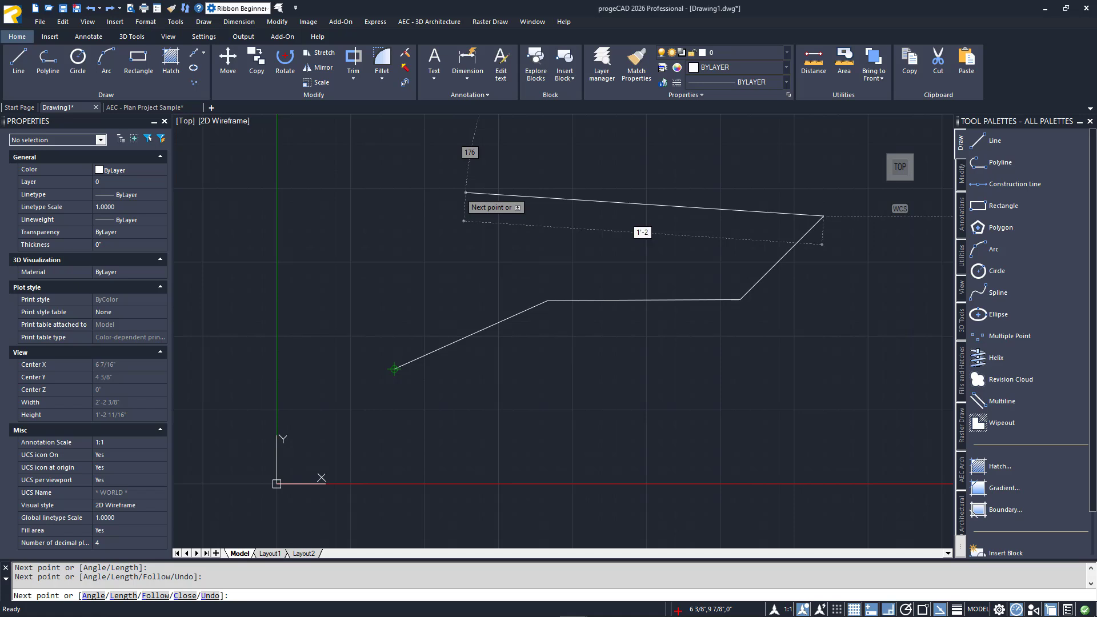
pyautogui.write('"')
pyautogui.press('Return')
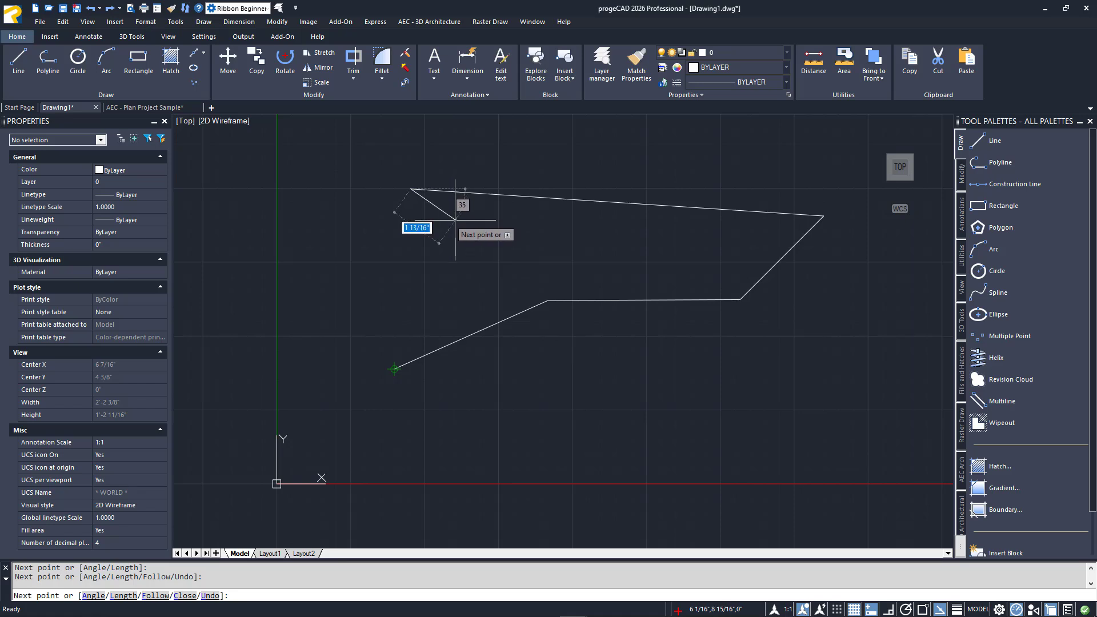
pyautogui.write('c')
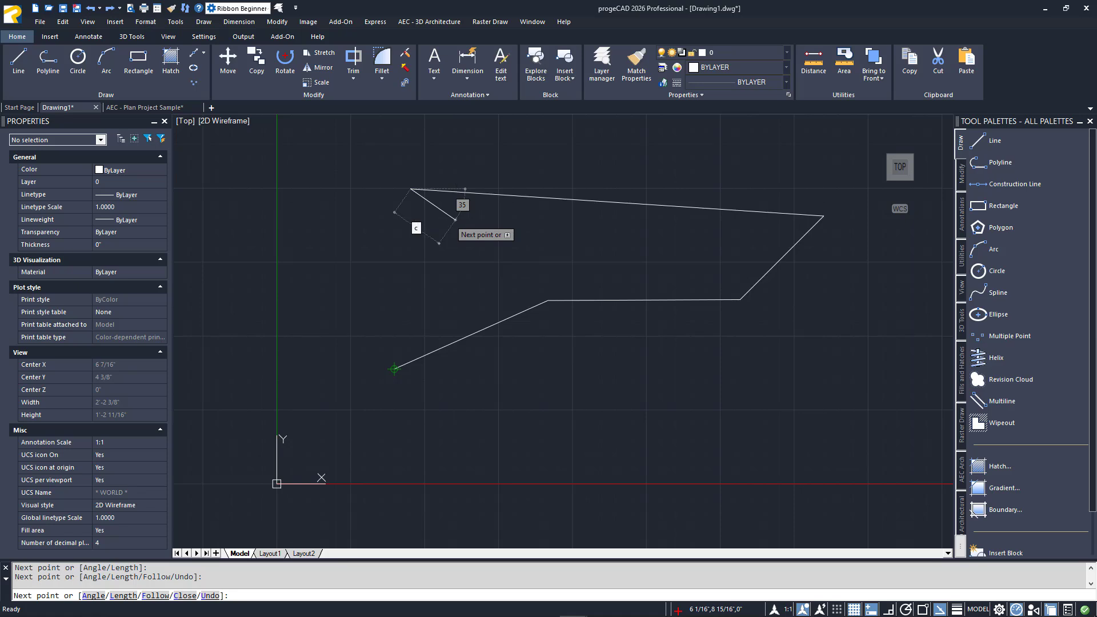
pyautogui.press('Return')
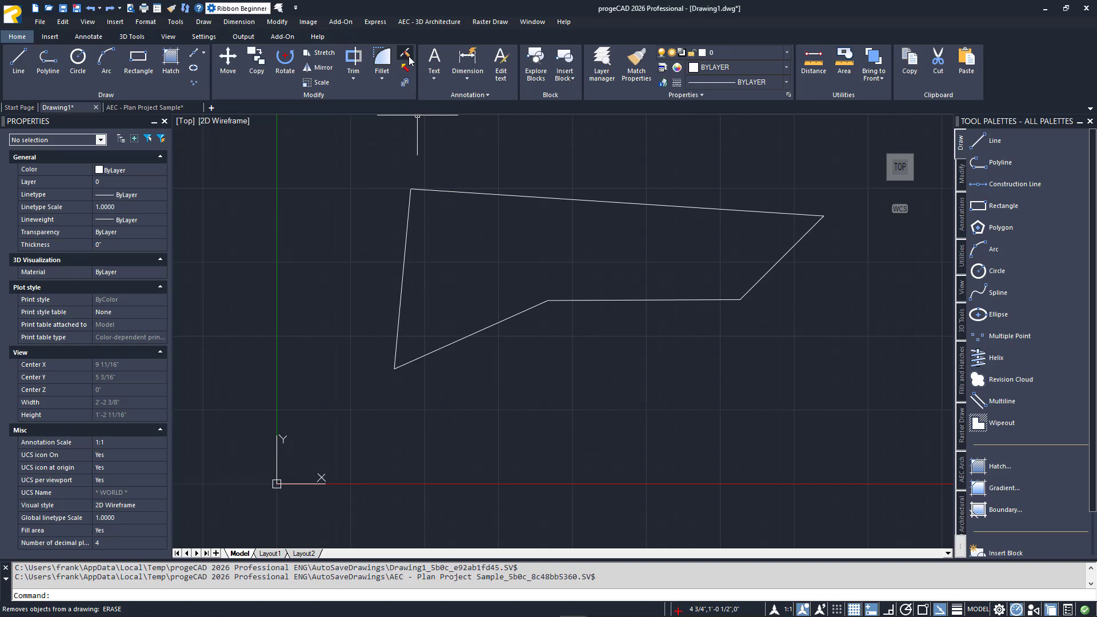
# - Erase the long upper line and the steep left-hand line of the closed outline
pyautogui.click(406, 56)
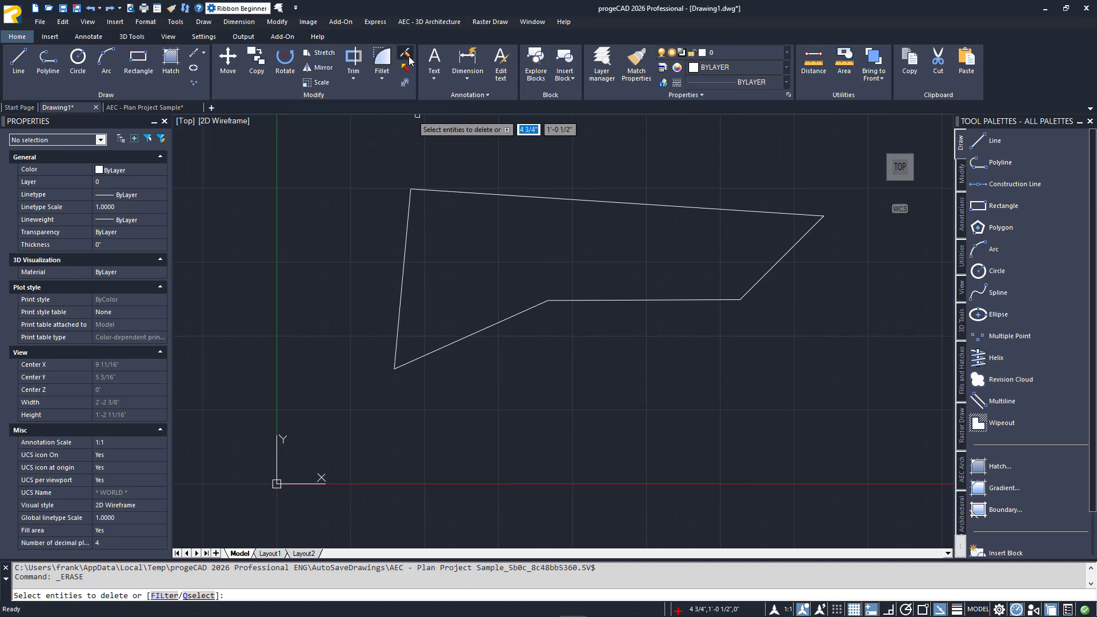
pyautogui.click(487, 192)
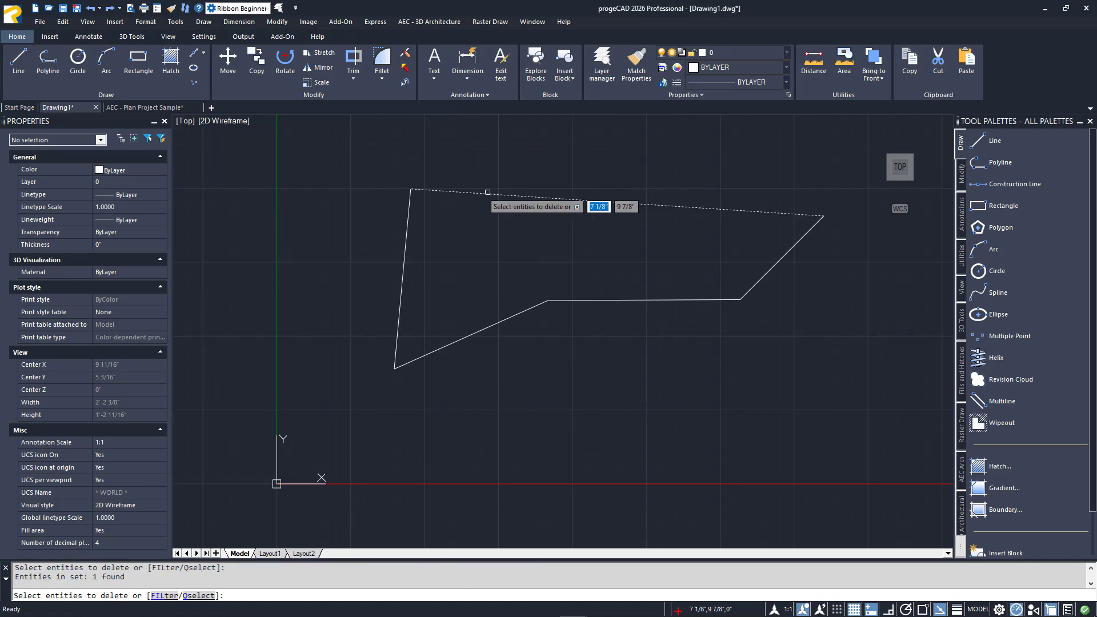
pyautogui.press('Return')
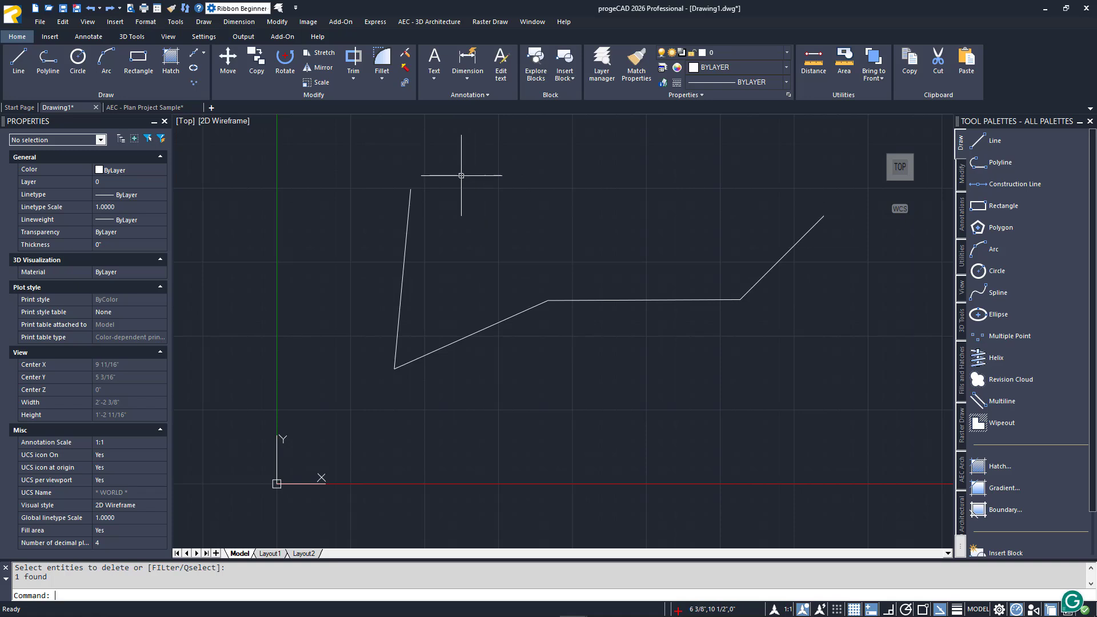
pyautogui.click(408, 211)
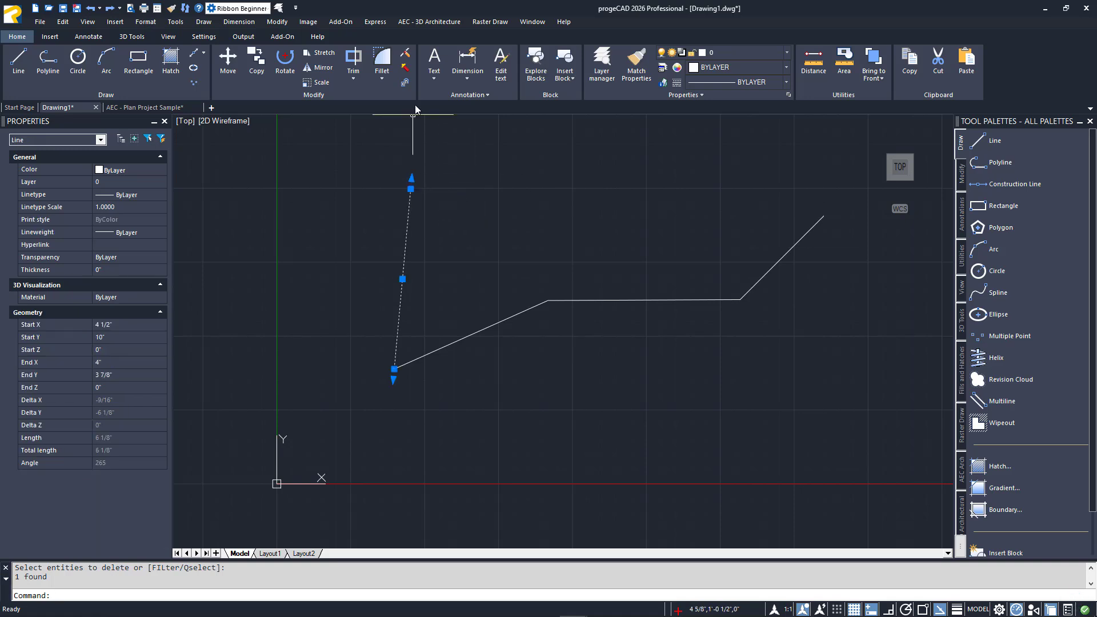
pyautogui.click(406, 54)
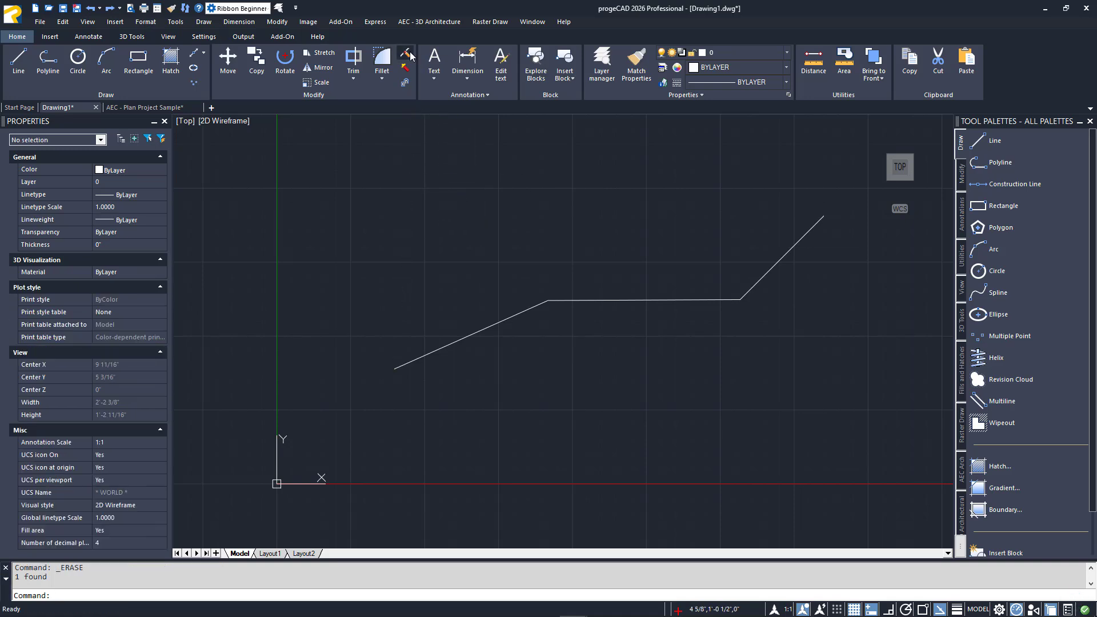
# - Erase the three remaining lines one after another: the sloping lower line, the nearly horizontal line and the 45° line
pyautogui.click(492, 326)
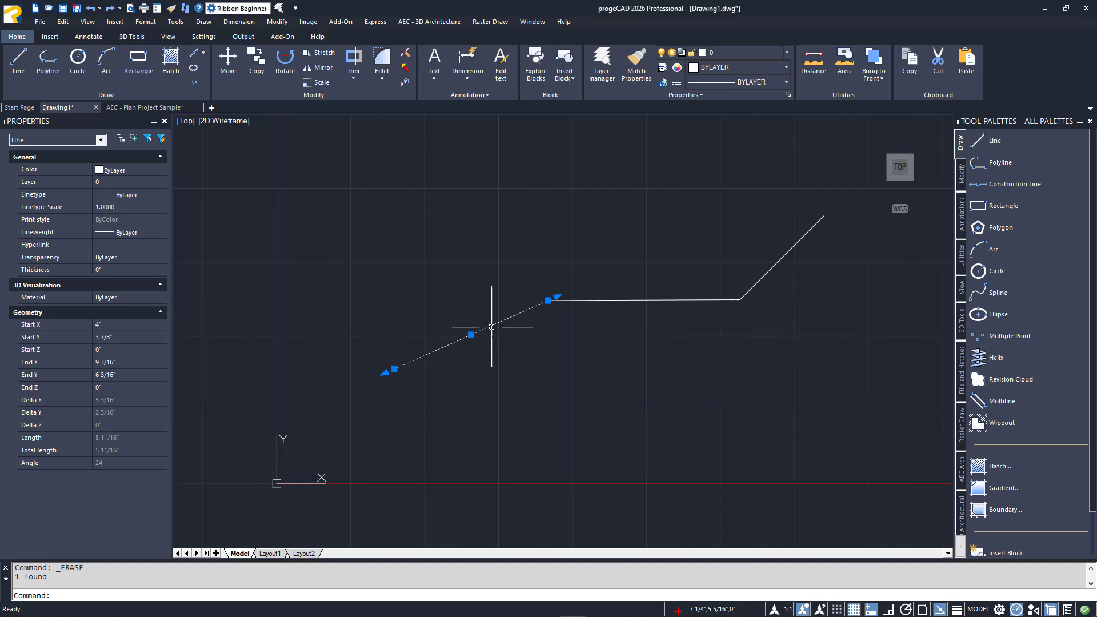
pyautogui.rightClick(498, 278)
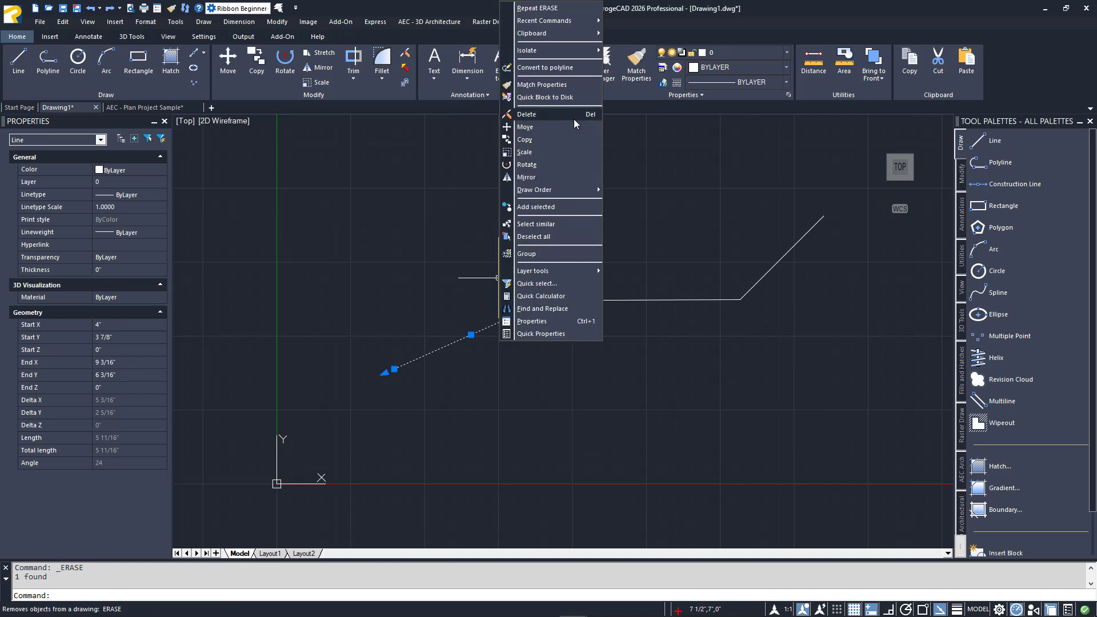
pyautogui.click(573, 119)
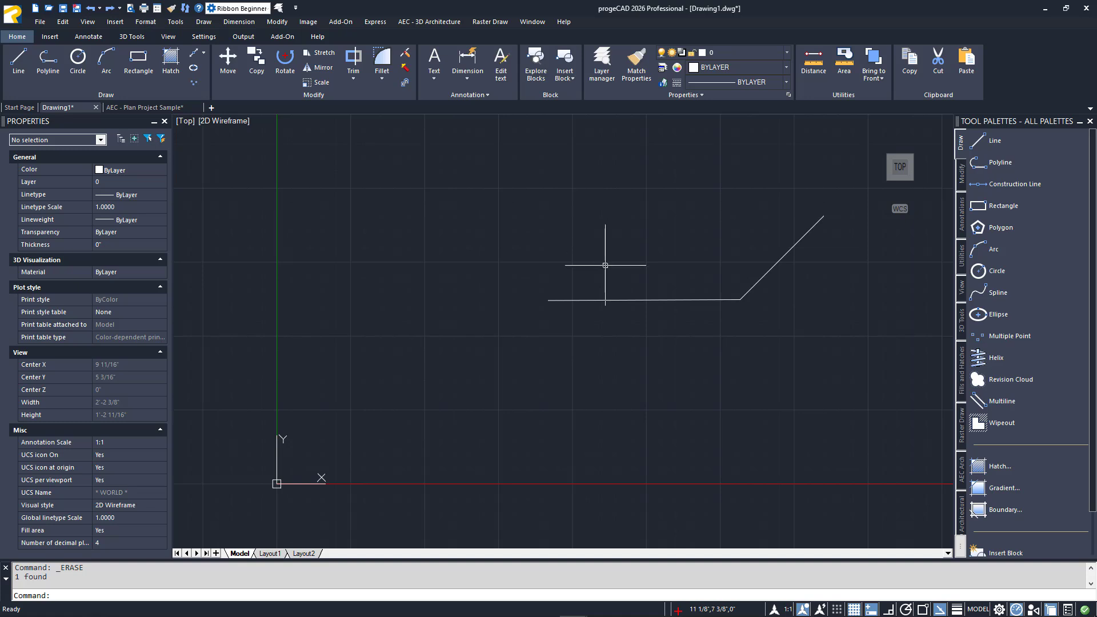
pyautogui.click(599, 299)
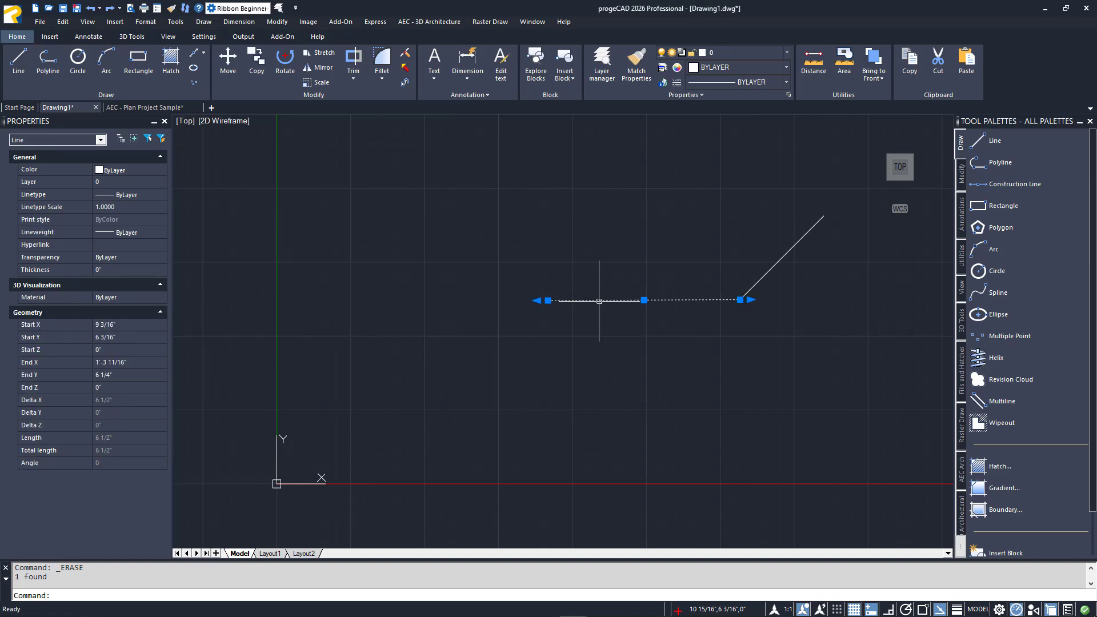
pyautogui.write('E')
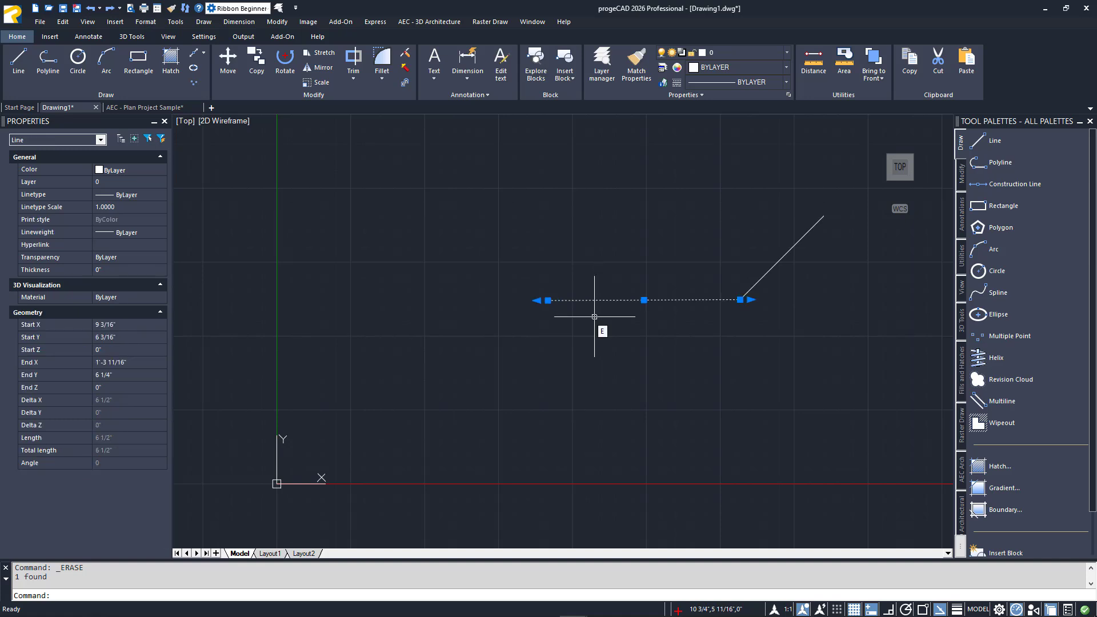
pyautogui.press('Return')
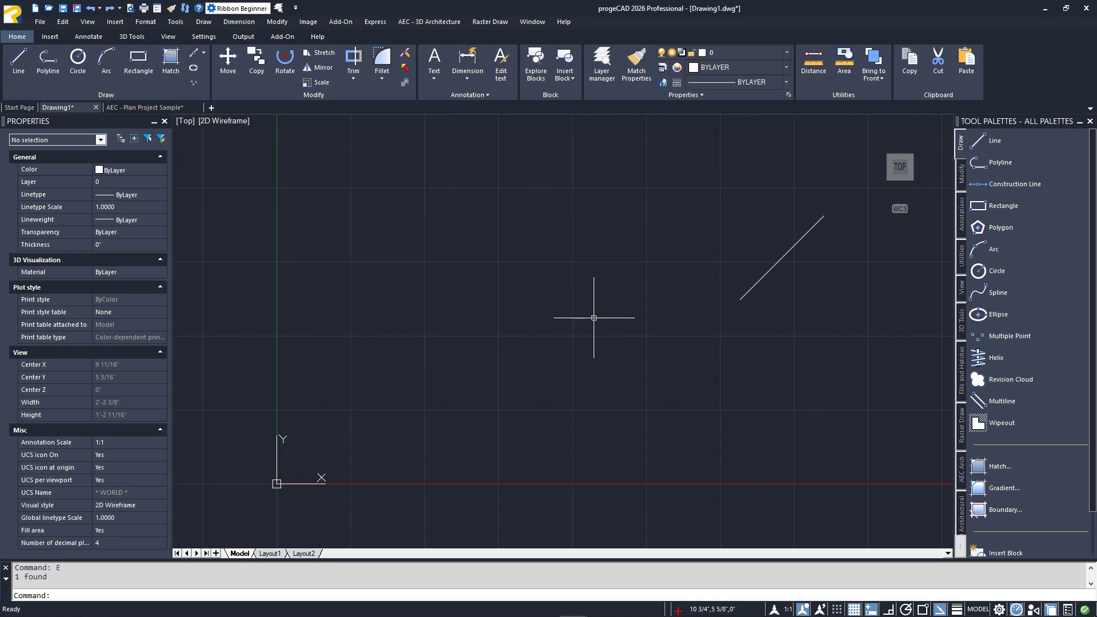
pyautogui.click(757, 283)
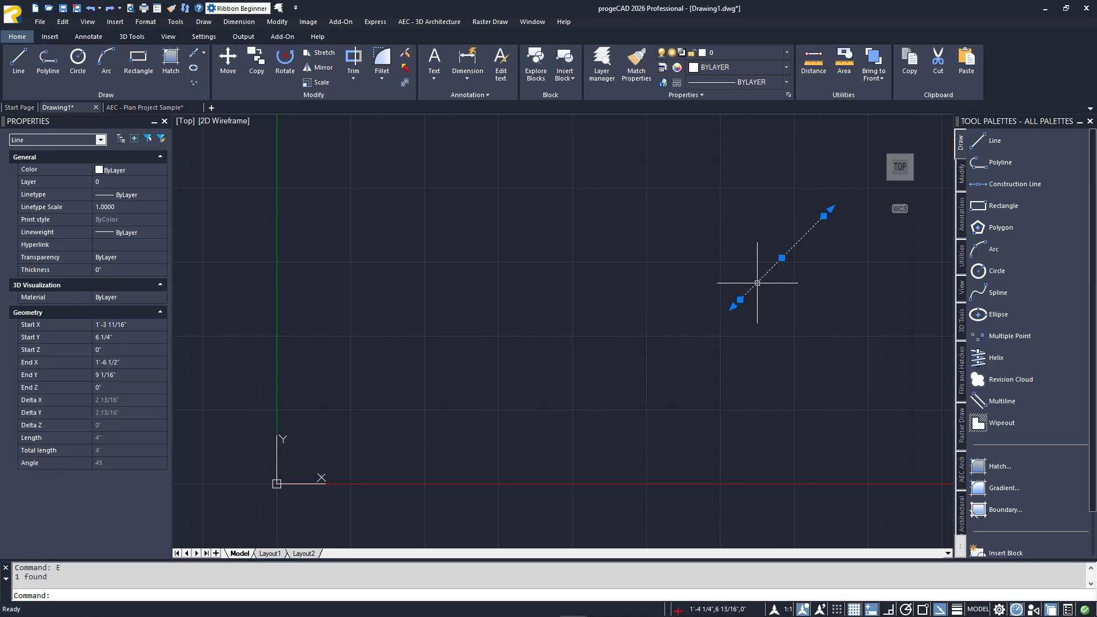
pyautogui.press('Delete')
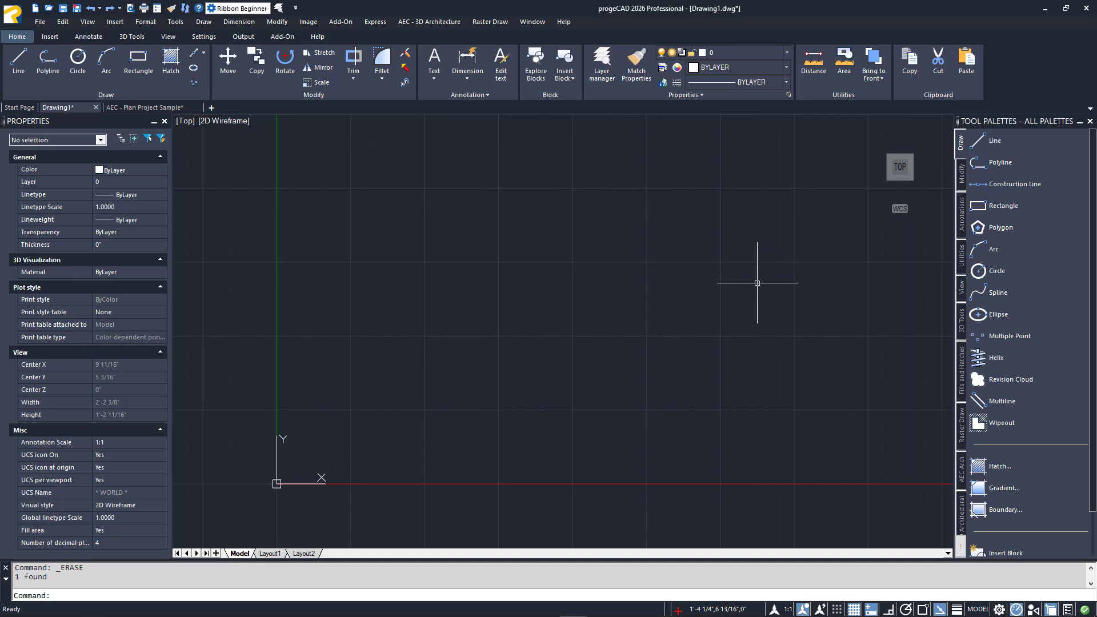
# - Turn on ortho mode and, from about 5 3/8", 4 5/16", draw a 4" line rightward and a 4" line upward
pyautogui.press('F8')
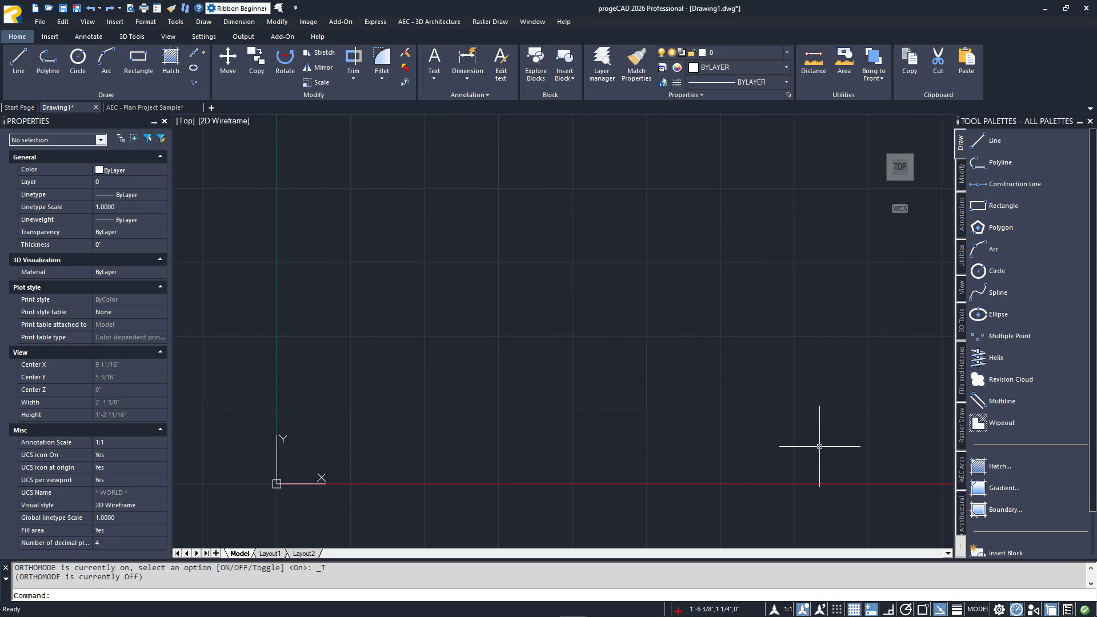
pyautogui.click(890, 612)
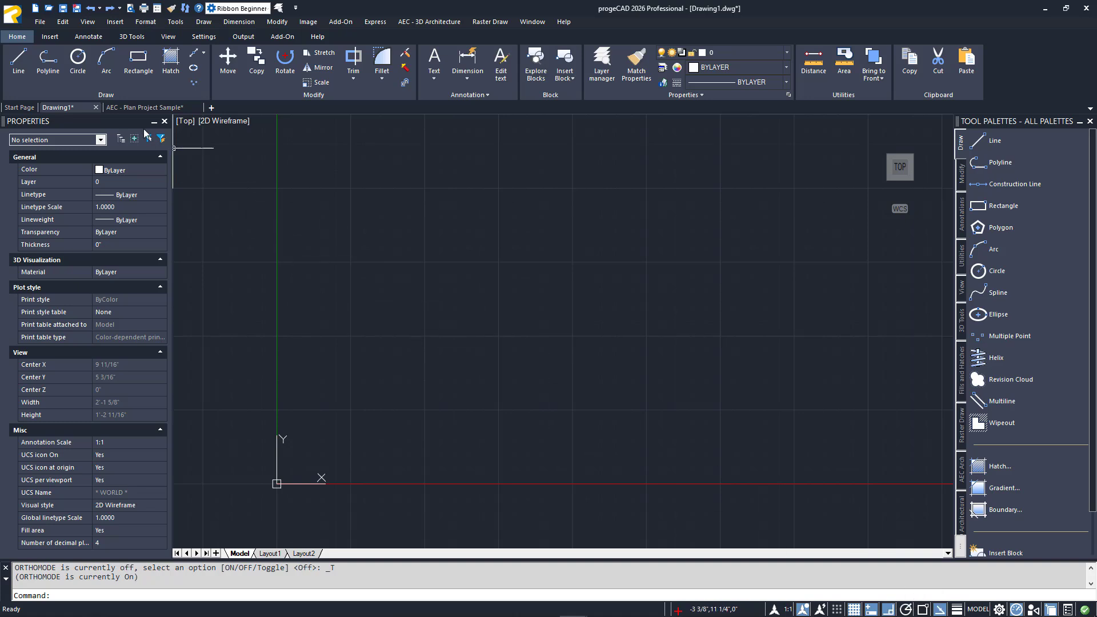
pyautogui.click(23, 60)
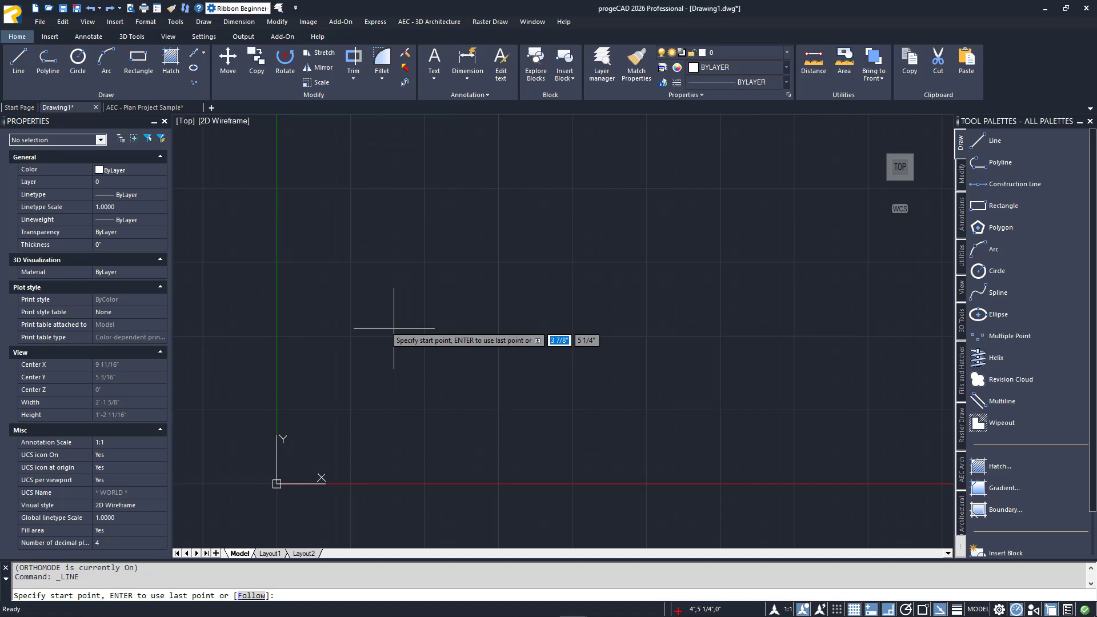
pyautogui.click(436, 358)
pyautogui.write('4')
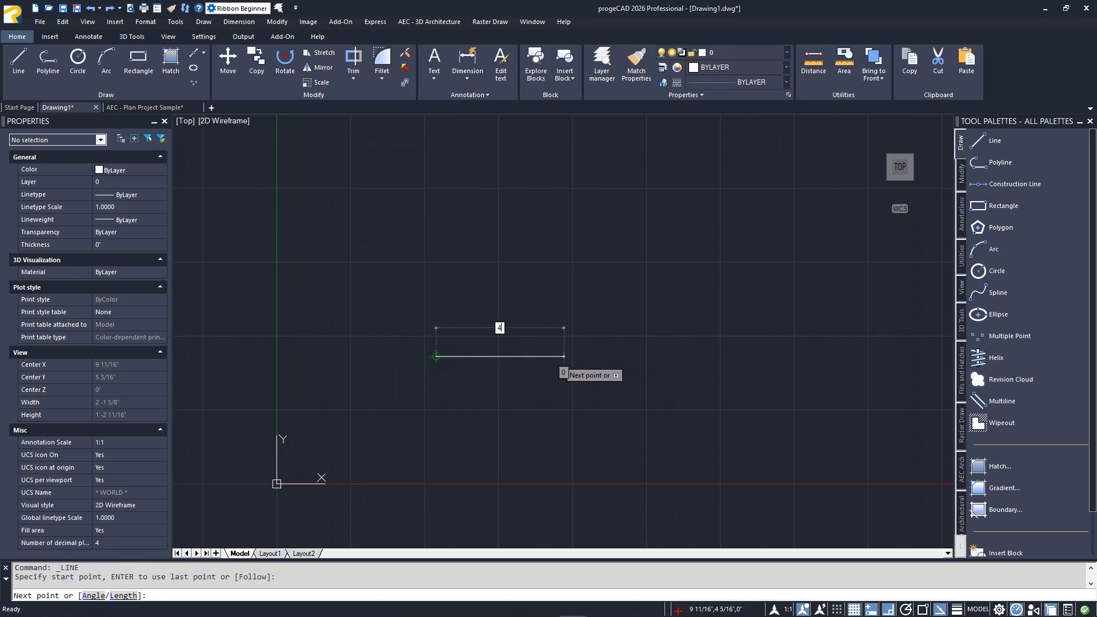
pyautogui.press('Return')
pyautogui.write('4')
pyautogui.press('Return')
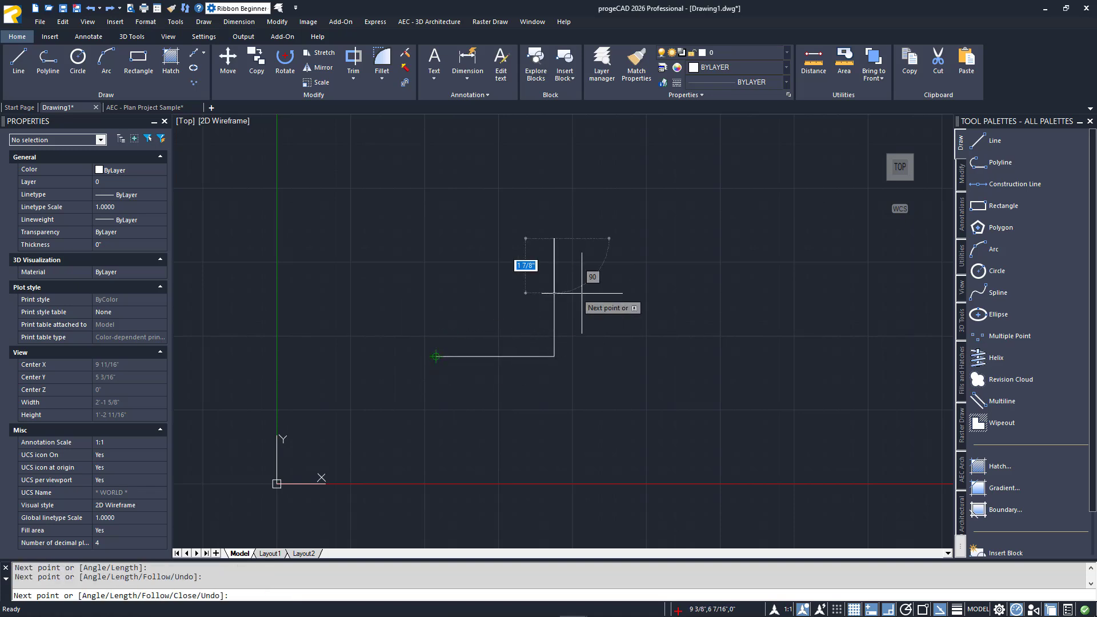
# - Complete the square with a 4" line leftward and a 4" line down to the starting point
pyautogui.write('4')
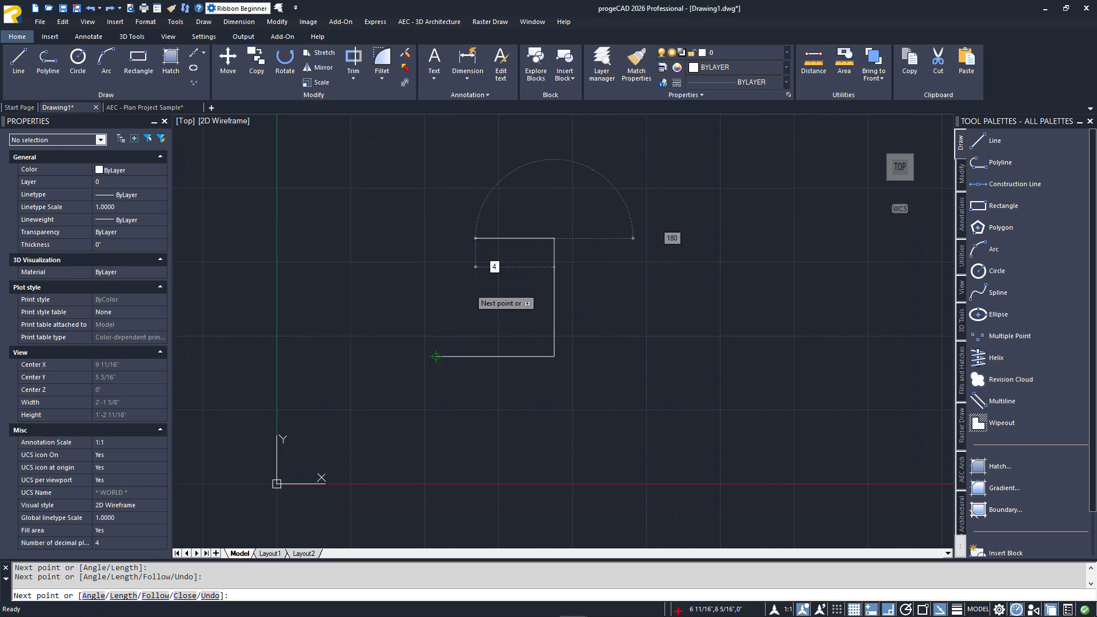
pyautogui.press('Return')
pyautogui.write('4')
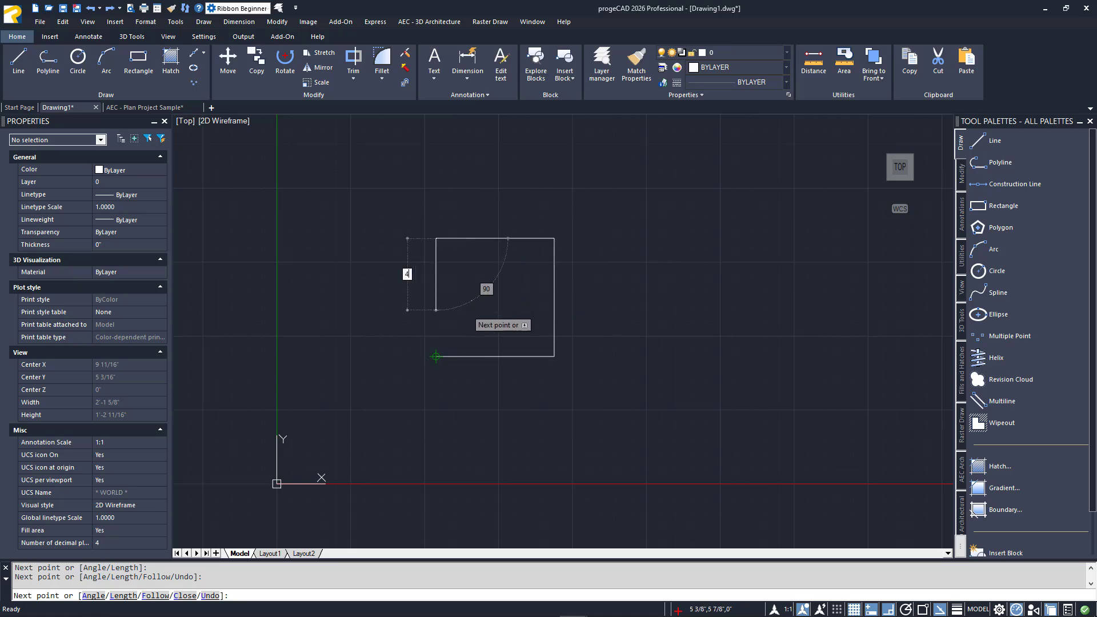
pyautogui.press('Return')
pyautogui.press('Return')
# - Check the square's right and top sides by selecting each one individually and clearing the selection
pyautogui.moveTo(472, 310); pyautogui.dragTo(373, 316, button='middle')
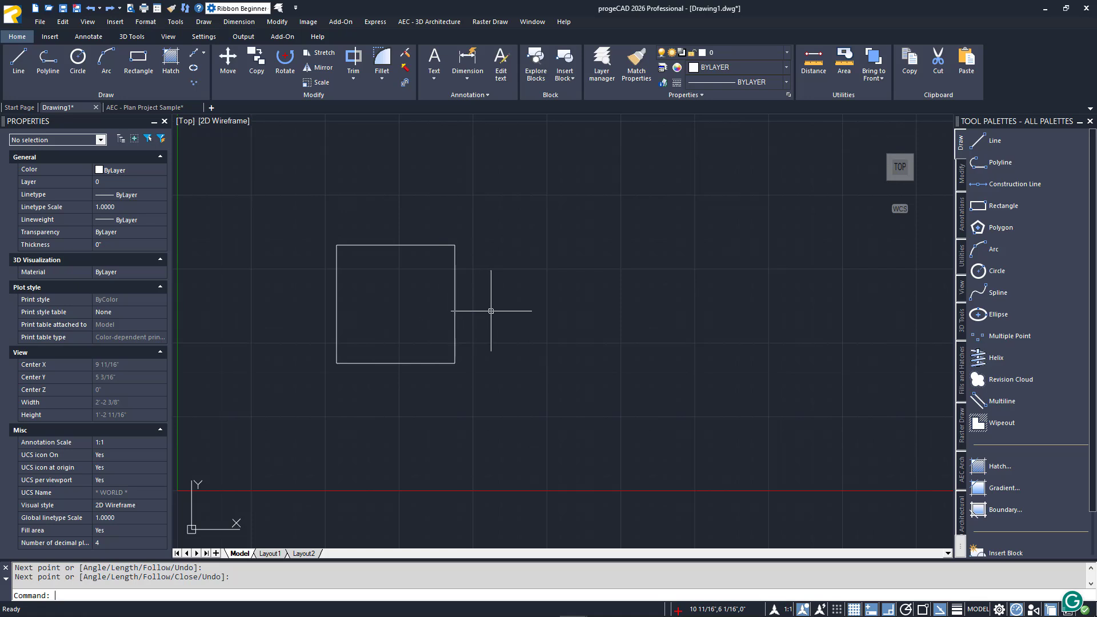
pyautogui.click(454, 307)
pyautogui.press('Escape')
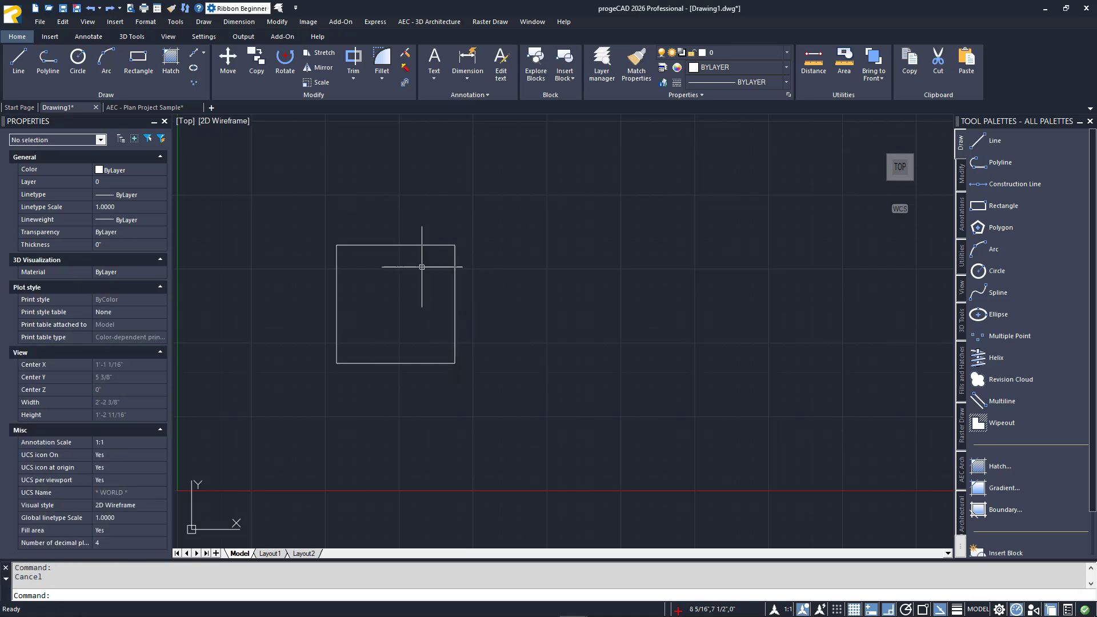
pyautogui.click(415, 245)
pyautogui.press('Escape')
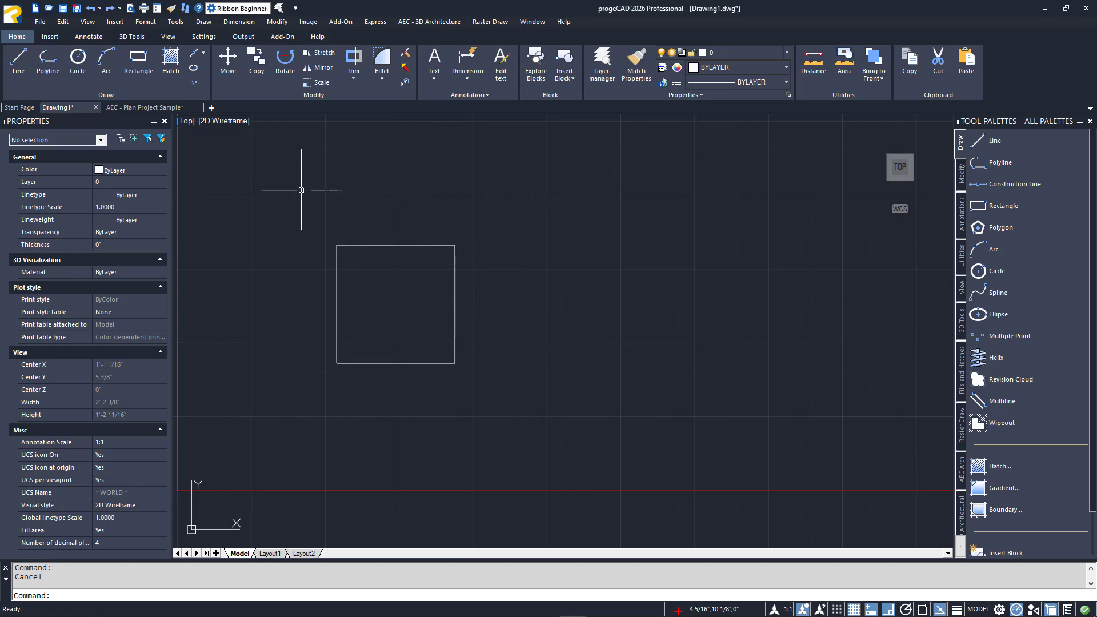
# - Draw a rectangle about 4" by 3 15/16" to the right of the square, and check it as a single object
pyautogui.click(147, 67)
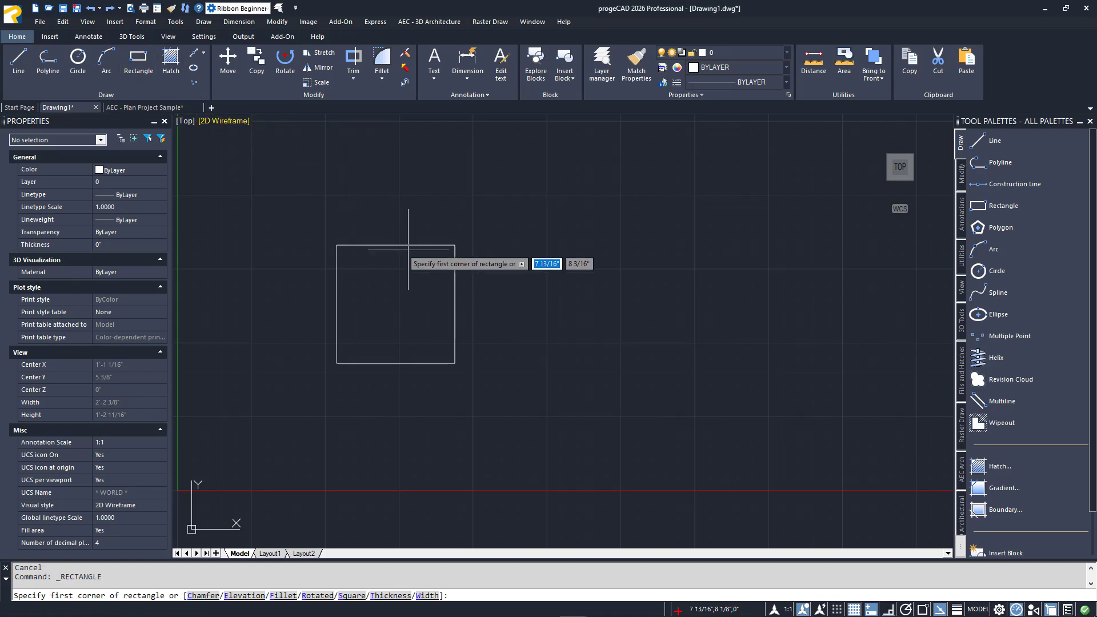
pyautogui.click(544, 361)
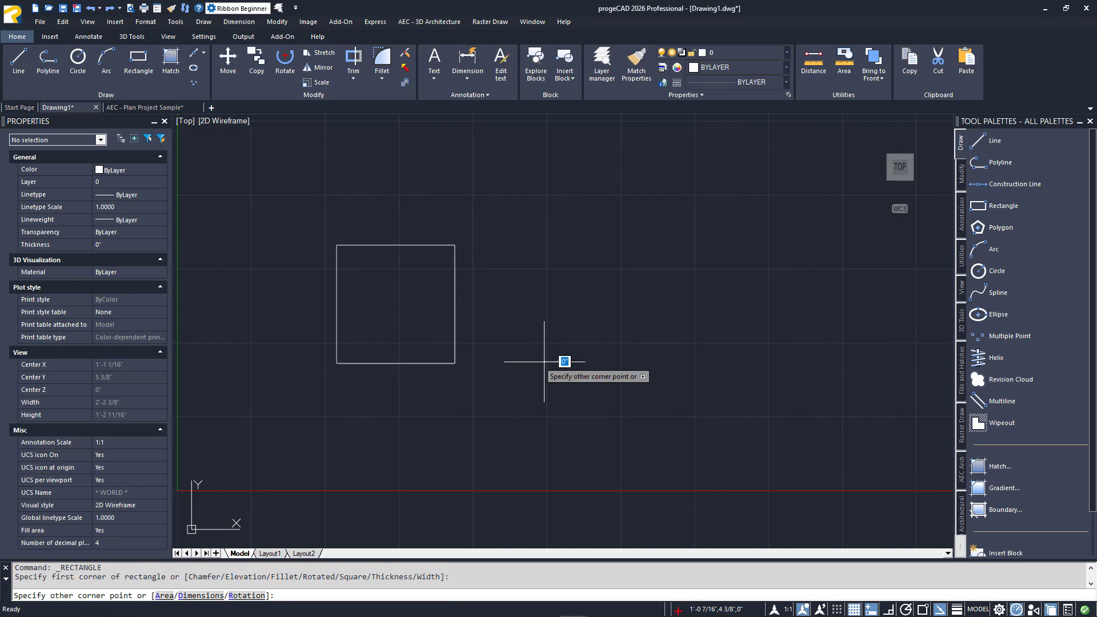
pyautogui.click(662, 245)
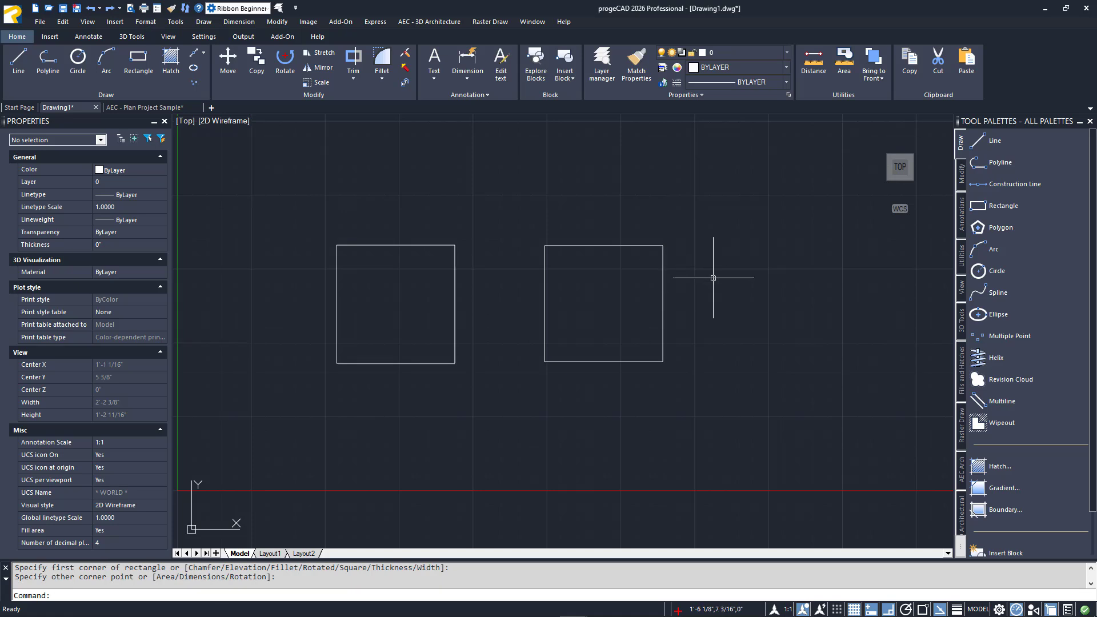
pyautogui.click(661, 279)
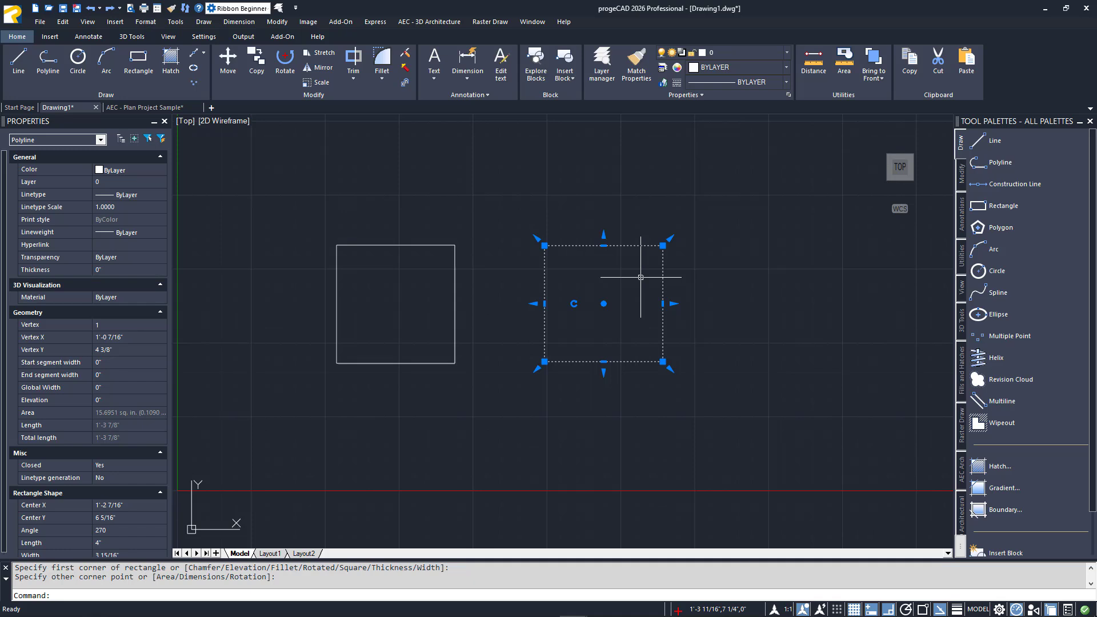
pyautogui.press('Escape')
# - Draw a circle by centre and diameter right of the rectangle, centred at about 1'-8", 6 3/8" and nearly as large as the rectangle
pyautogui.moveTo(749, 293); pyautogui.dragTo(678, 301, button='middle')
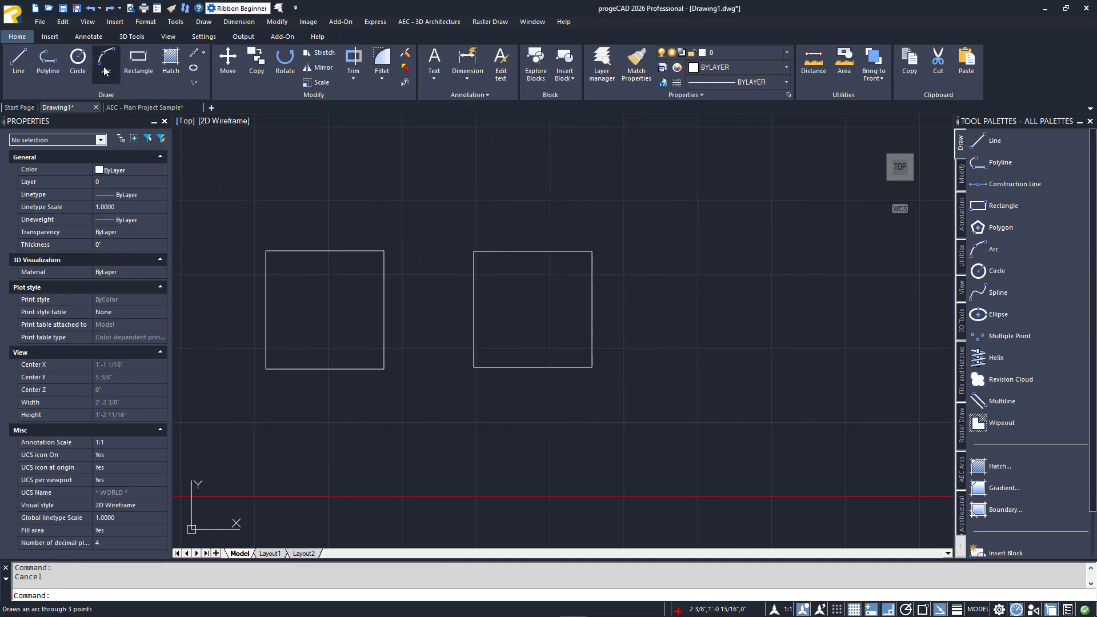
pyautogui.click(78, 60)
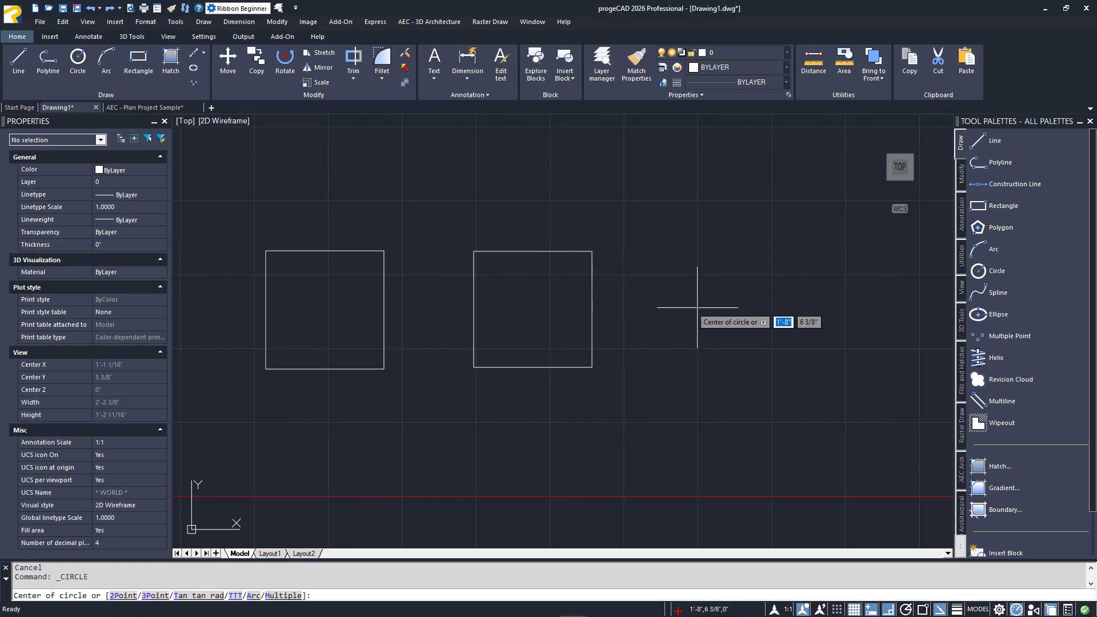
pyautogui.click(701, 307)
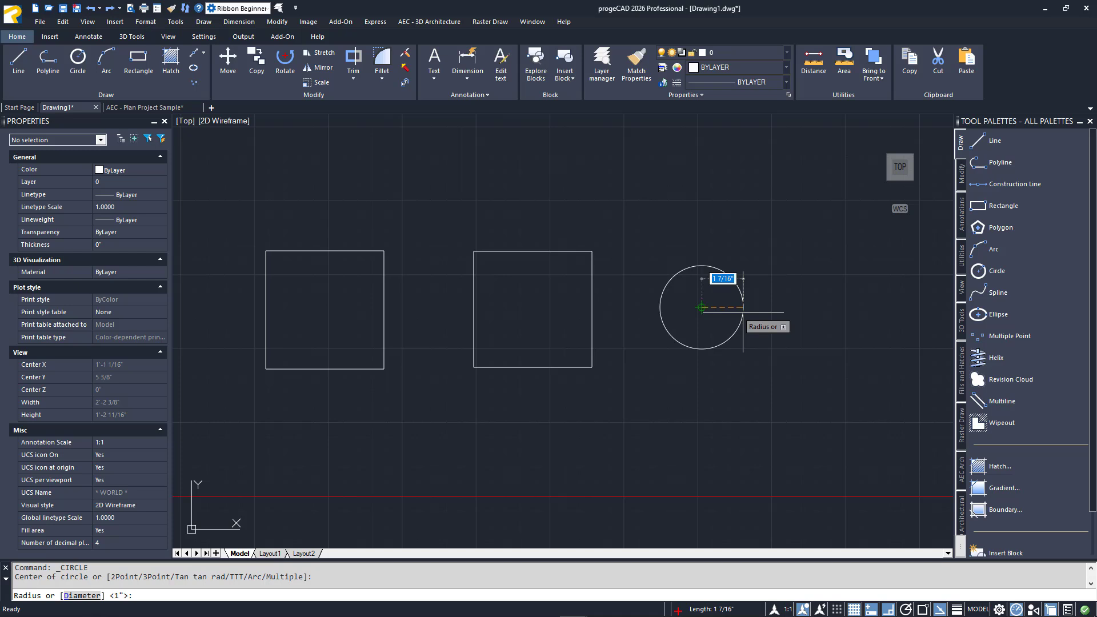
pyautogui.press('Down')
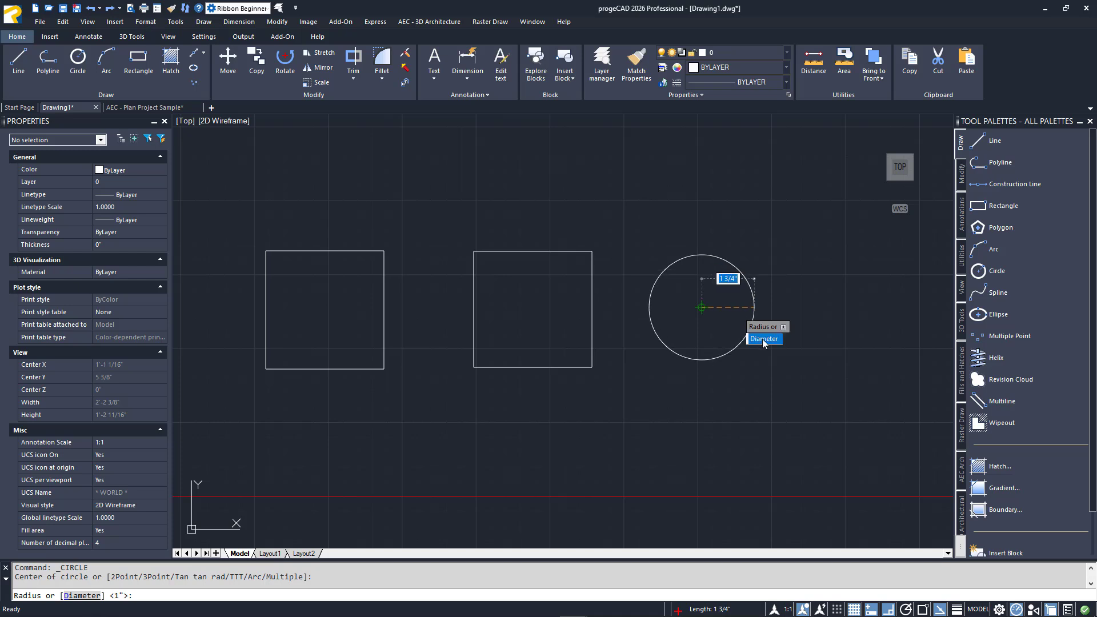
pyautogui.click(763, 339)
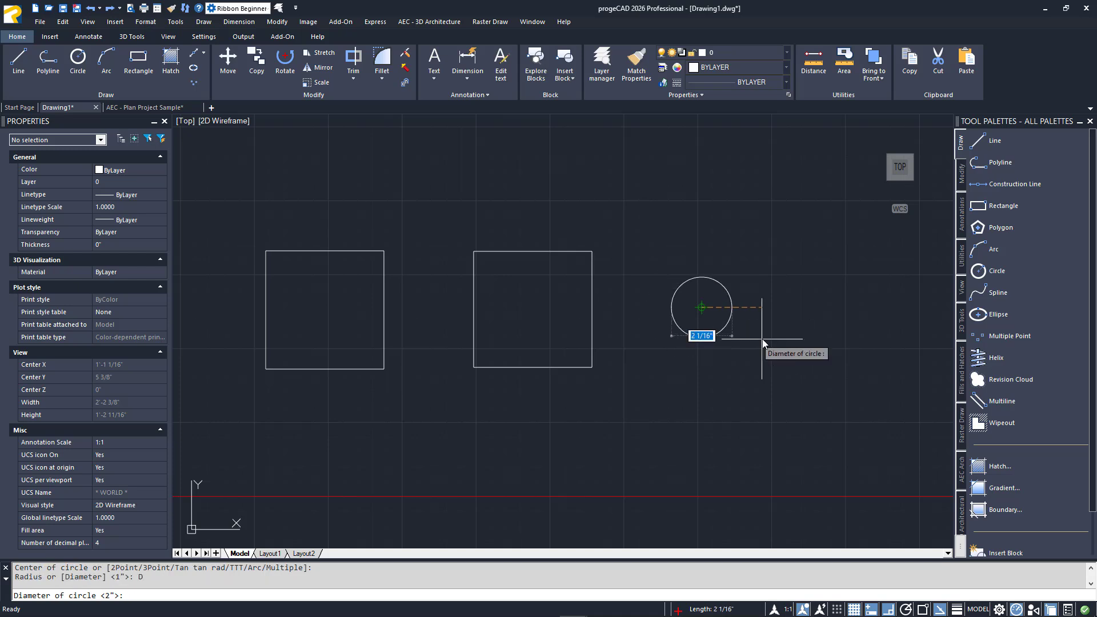
pyautogui.click(814, 339)
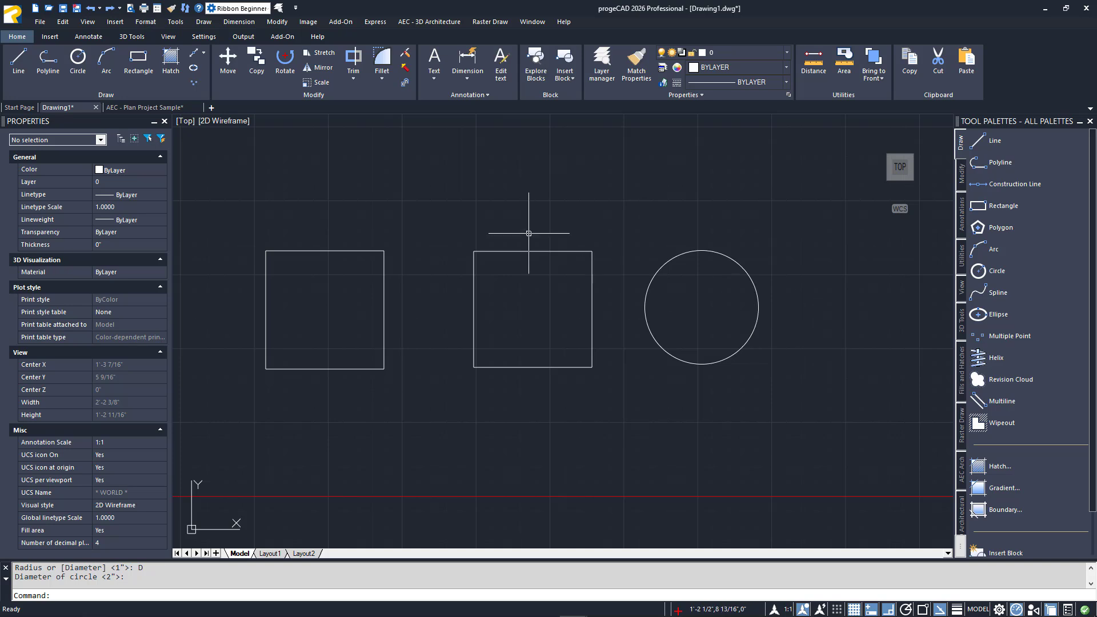
# - Switch the workspace to 2D Drawing & Annotate and review the available circle construction methods
pyautogui.click(240, 8)
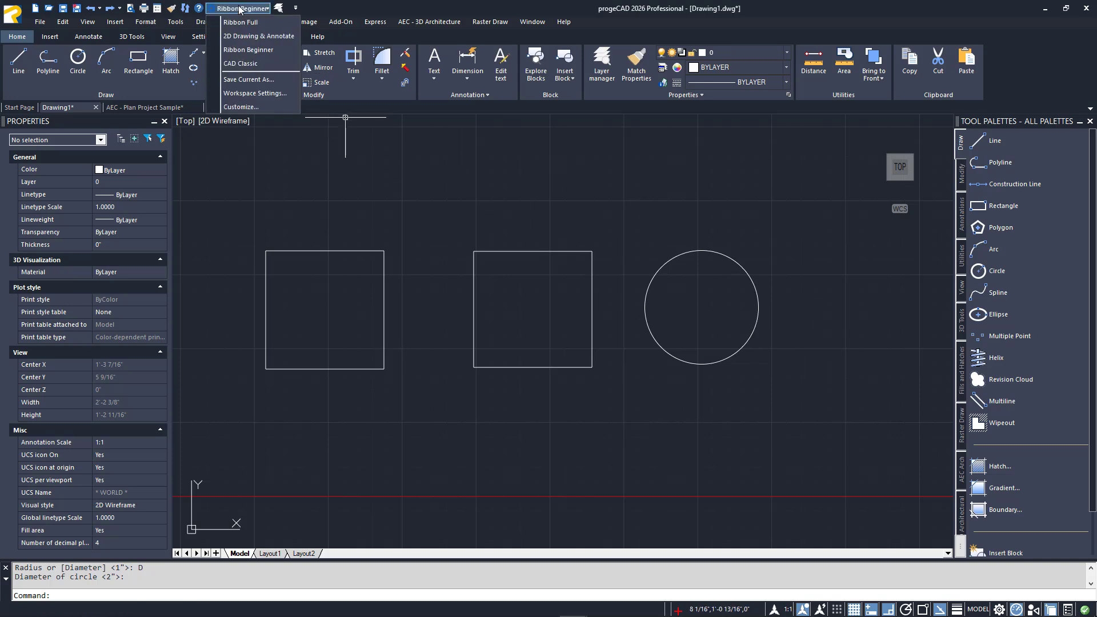
pyautogui.click(254, 35)
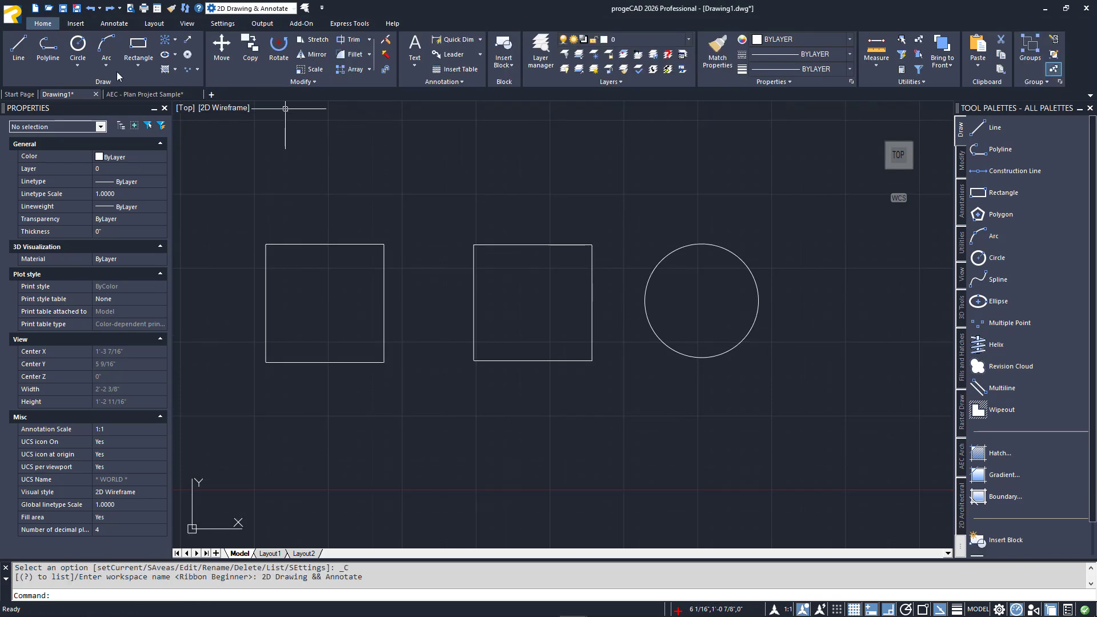
pyautogui.click(83, 69)
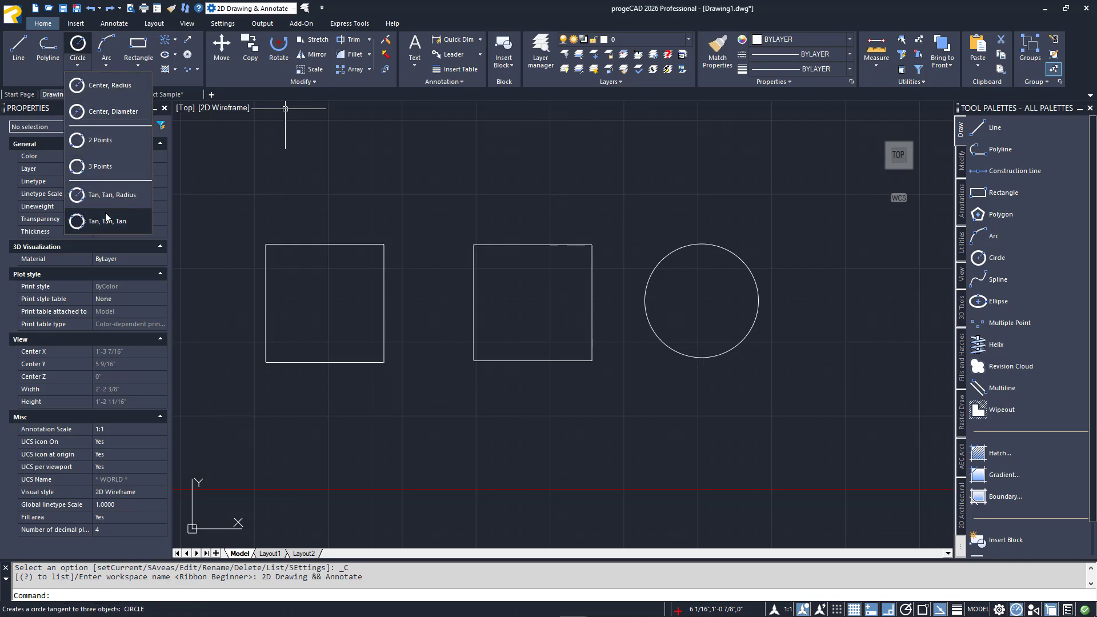
pyautogui.click(264, 172)
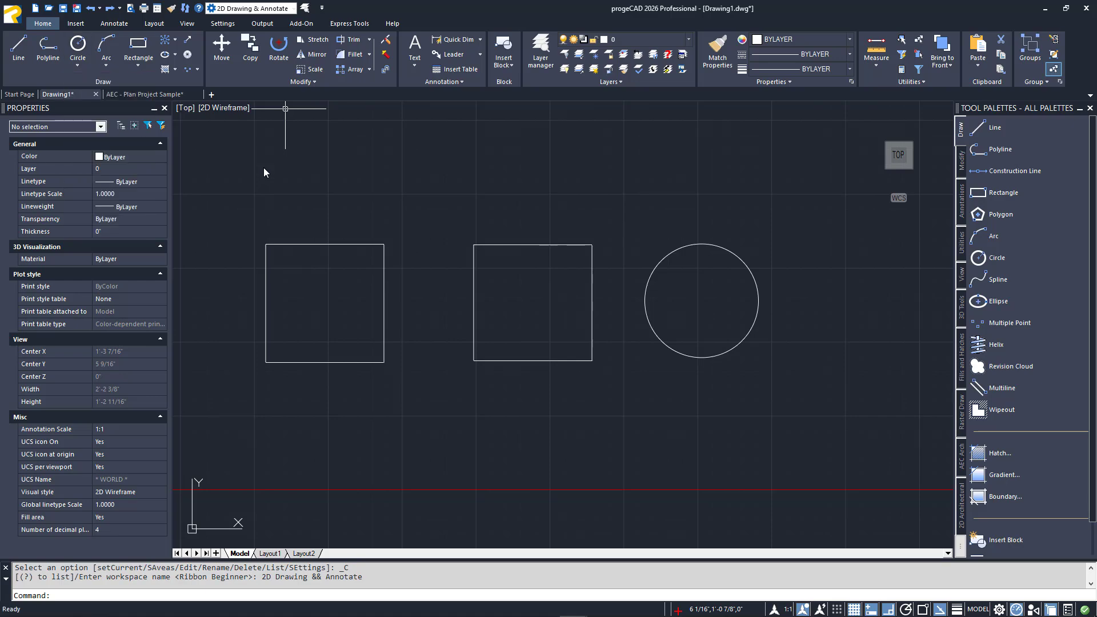